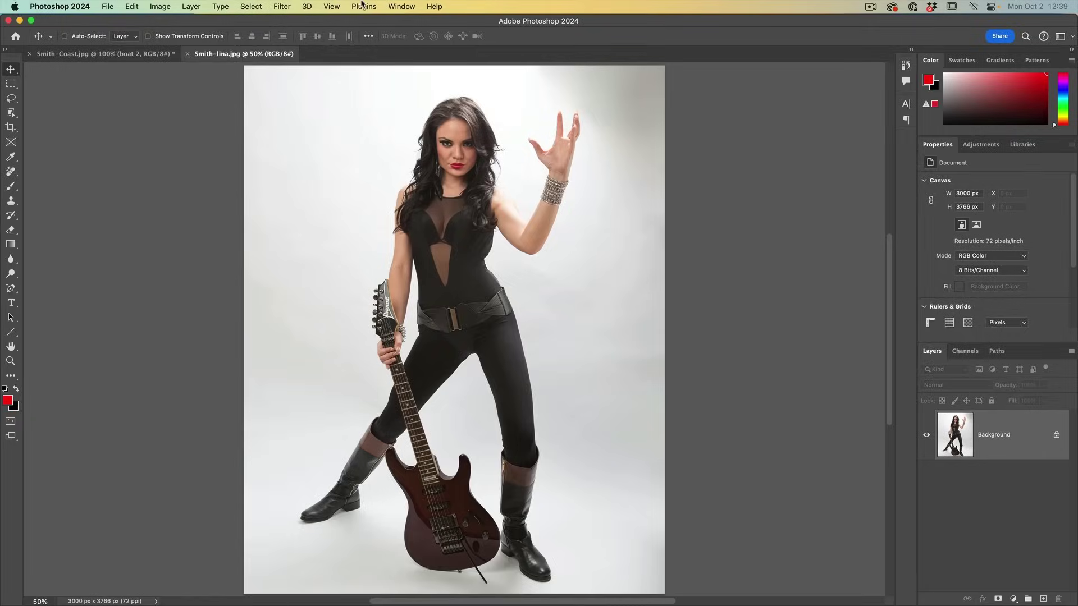
- Show the contextual task bar, pin its position, and drag it to the top of the canvas
{"action": "left_click", "coordinate": [401, 6]}
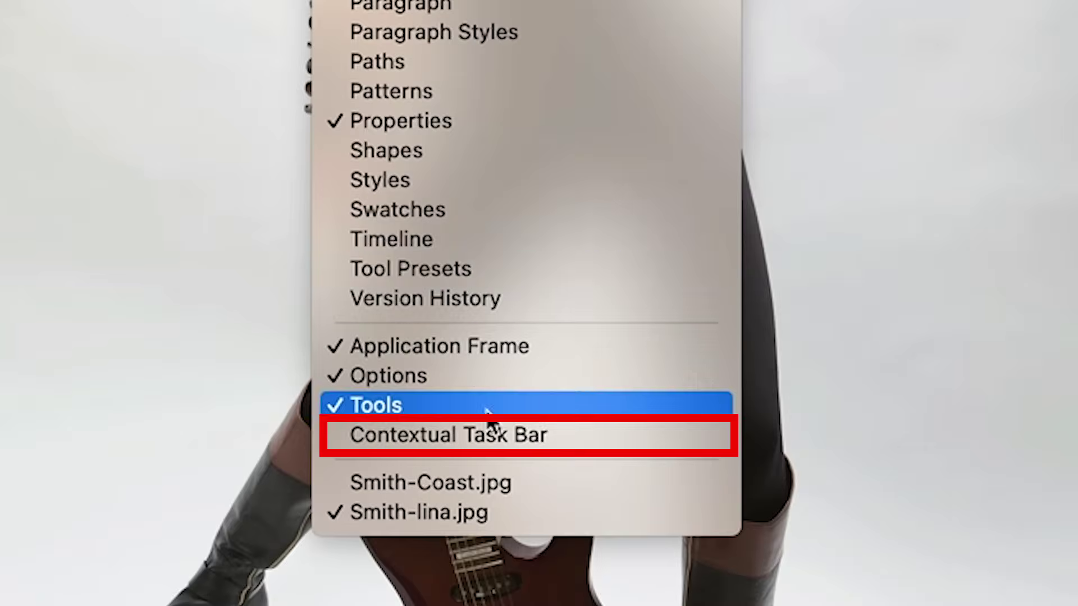
{"action": "left_click", "coordinate": [489, 437]}
{"action": "left_click", "coordinate": [659, 247]}
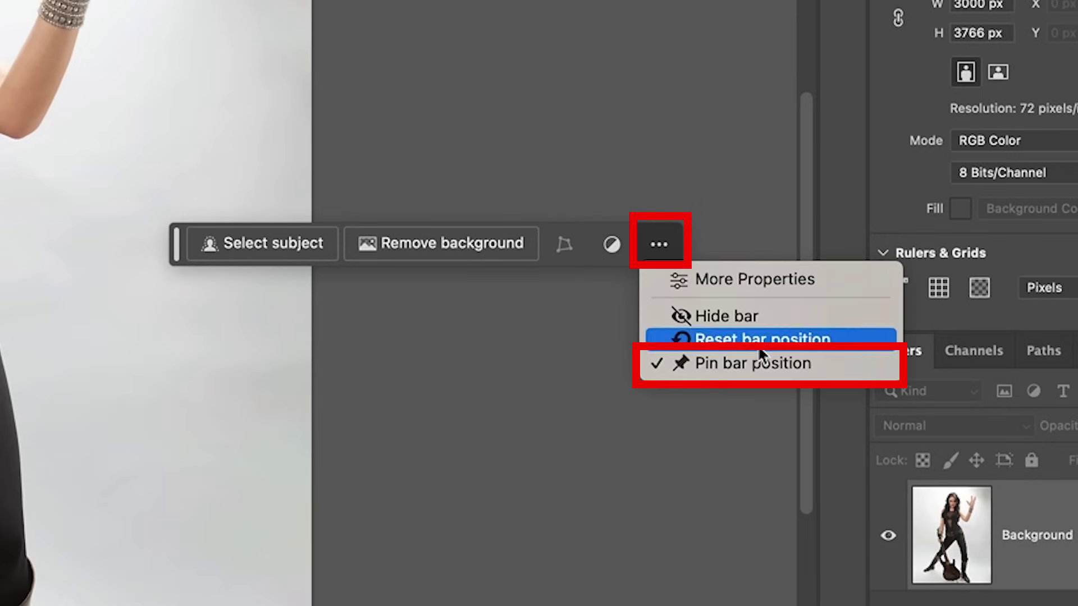
{"action": "left_click", "coordinate": [208, 273]}
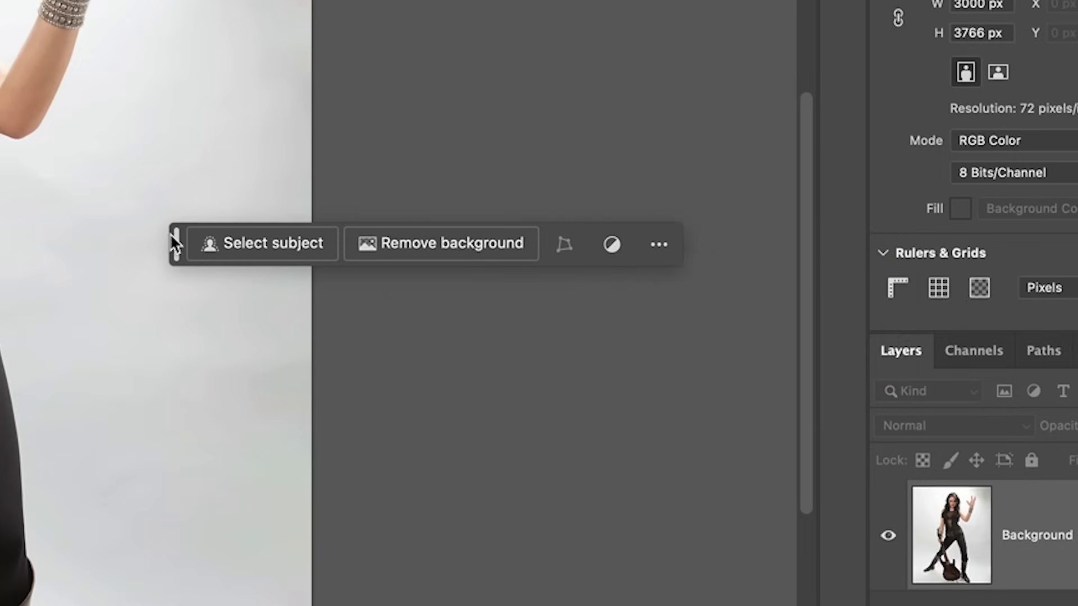
{"action": "left_click_drag", "start_coordinate": [175, 243], "coordinate": [358, 0]}
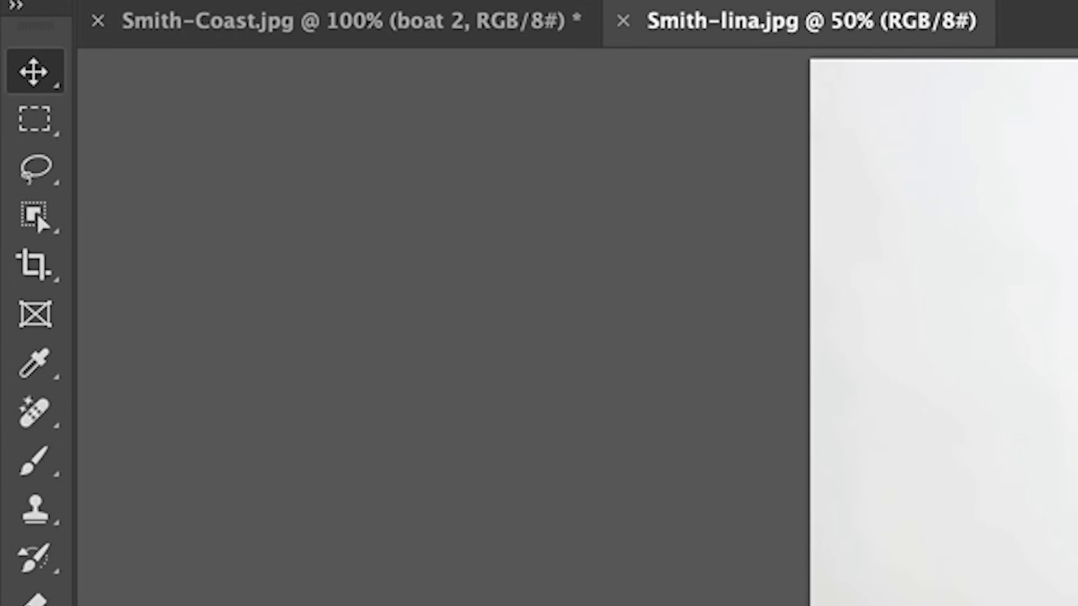
- Lasso the black top, generate 'blue tshirt', and keep the darker solid-blue variation
{"action": "left_click", "coordinate": [35, 168]}
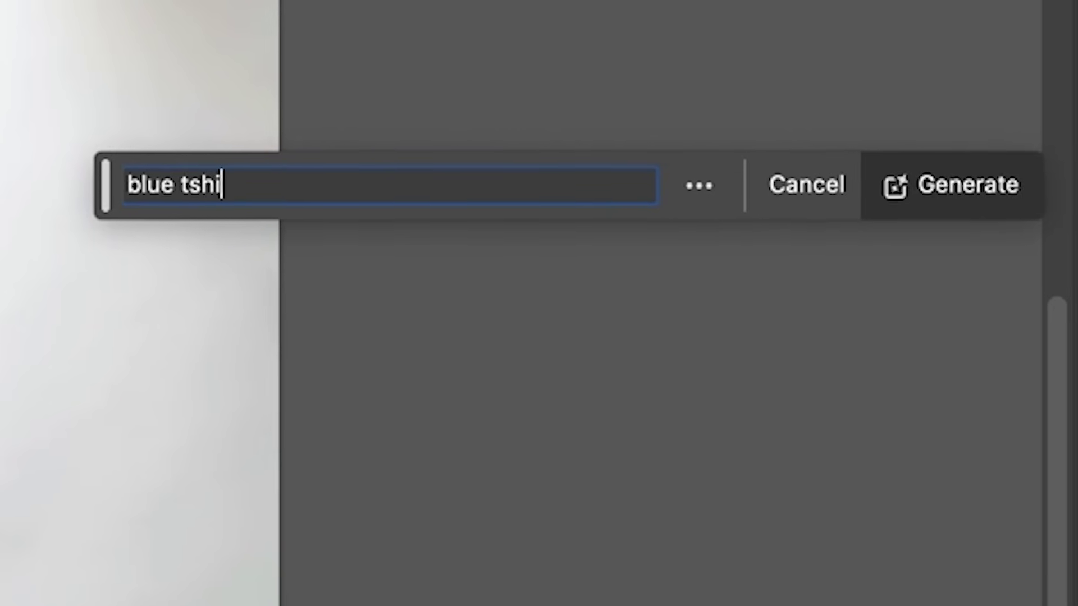
{"action": "left_click", "coordinate": [975, 191]}
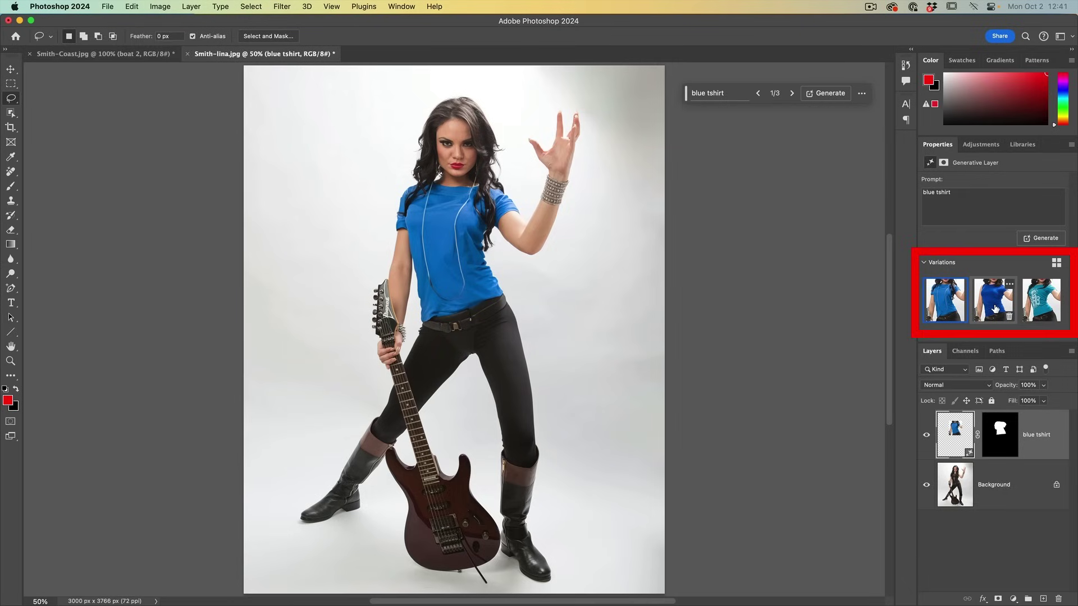
{"action": "left_click", "coordinate": [995, 309]}
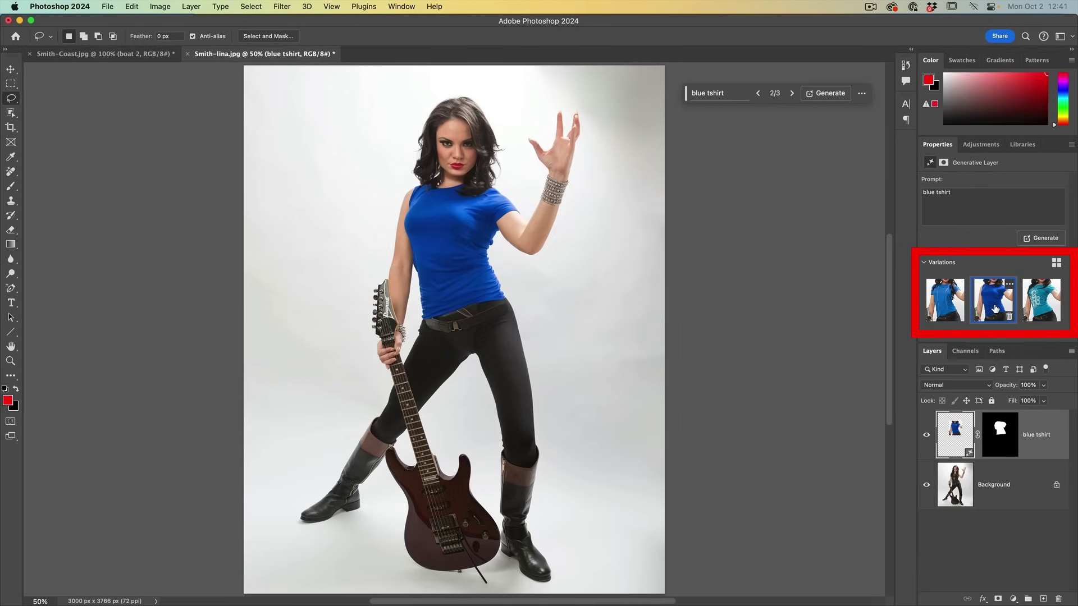
{"action": "left_click", "coordinate": [1037, 305]}
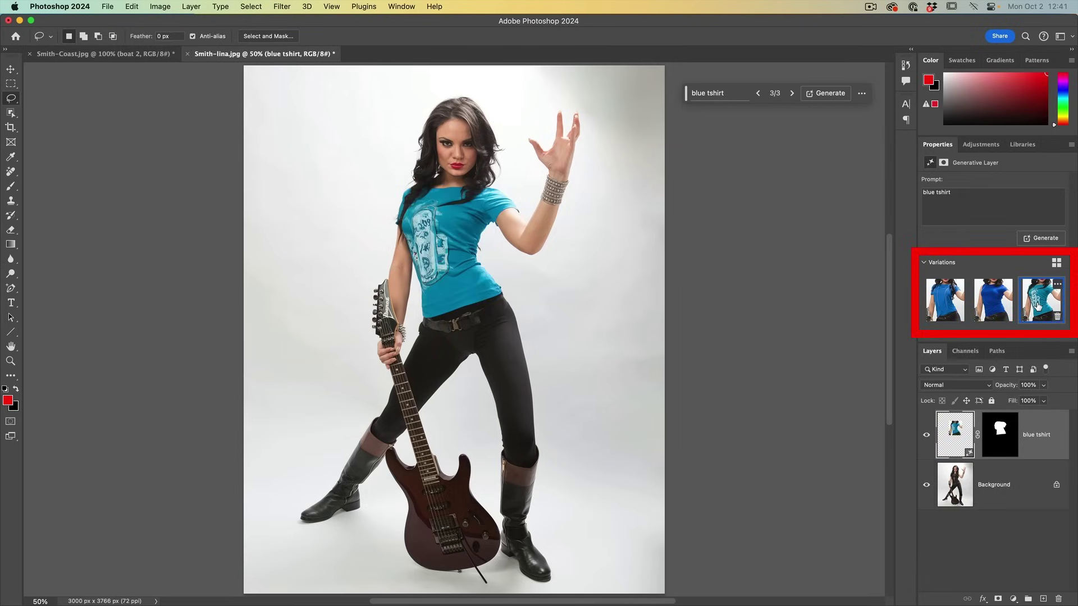
{"action": "left_click", "coordinate": [1005, 308]}
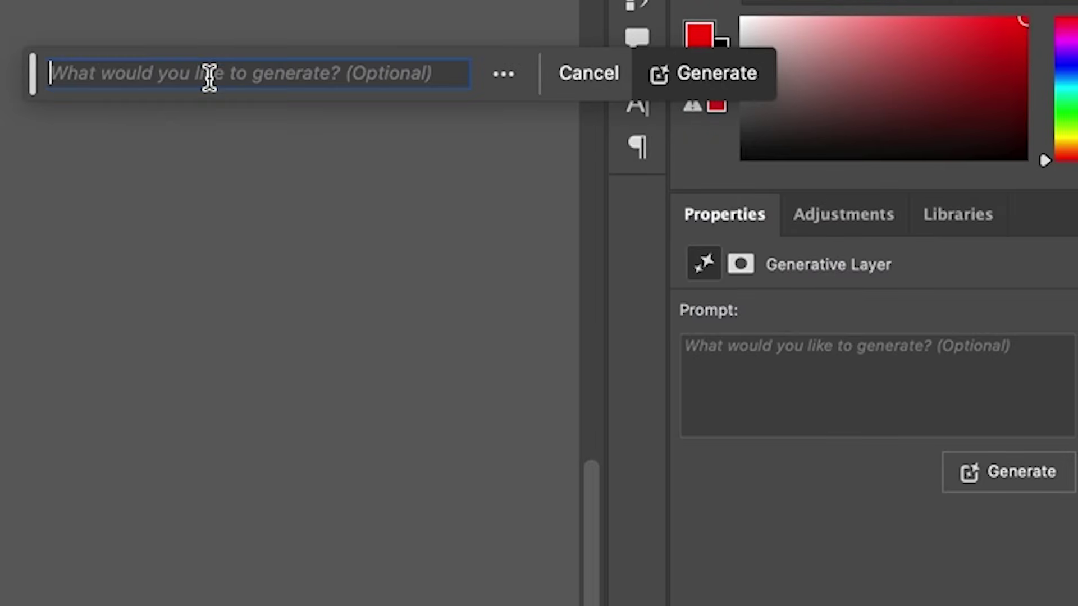
- Generate a 'hat' above her head and compare the white, green-feathered and black hat variations
{"action": "type", "text": "h"}
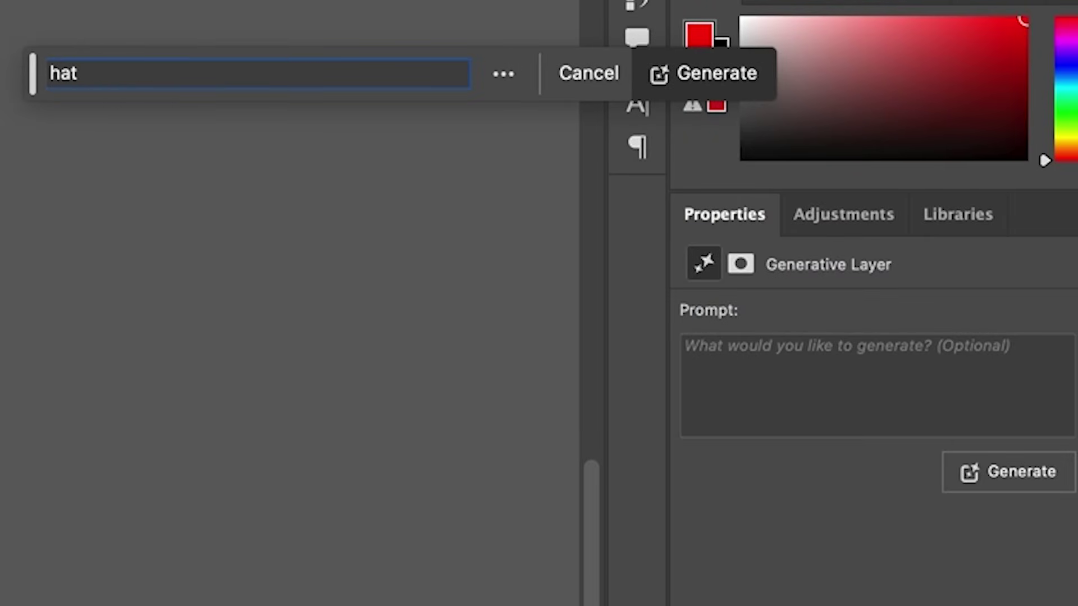
{"action": "type", "text": "at"}
{"action": "left_click", "coordinate": [708, 84]}
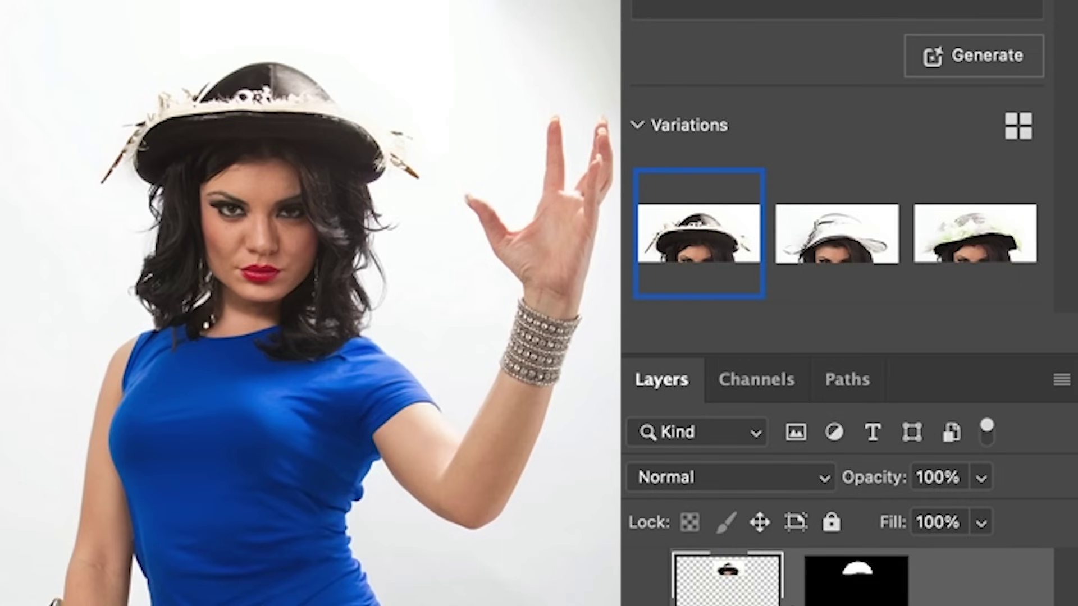
{"action": "left_click", "coordinate": [859, 240]}
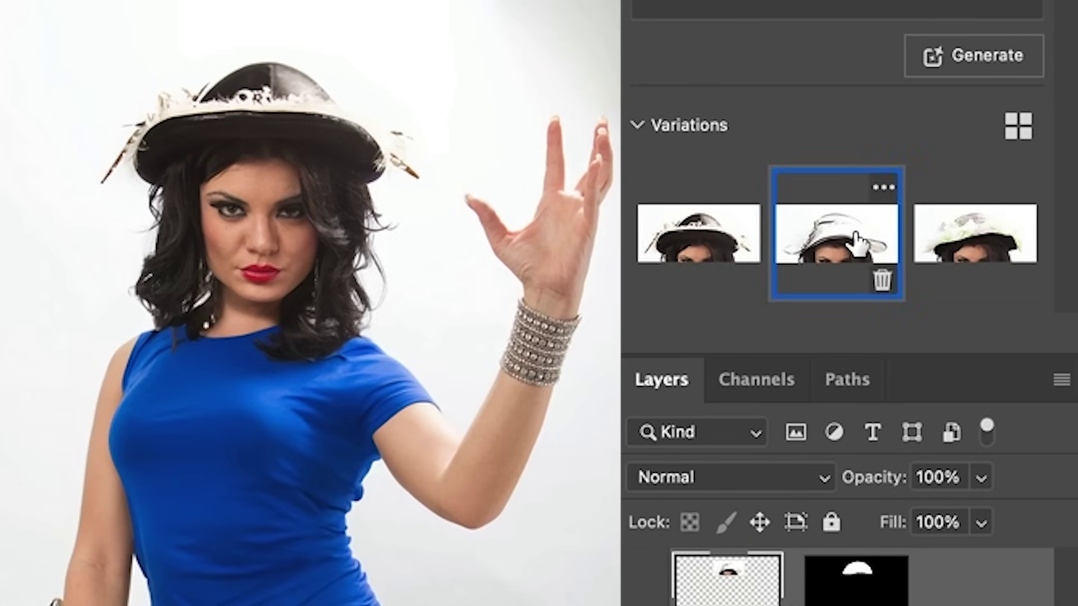
{"action": "left_click", "coordinate": [1027, 257]}
{"action": "left_click", "coordinate": [842, 241]}
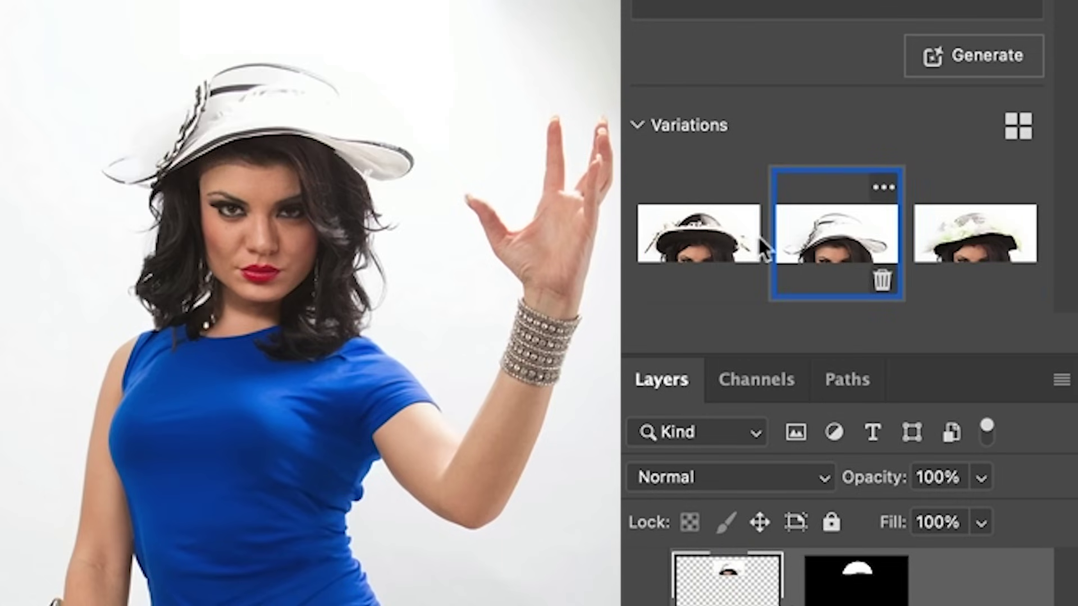
{"action": "left_click", "coordinate": [691, 243]}
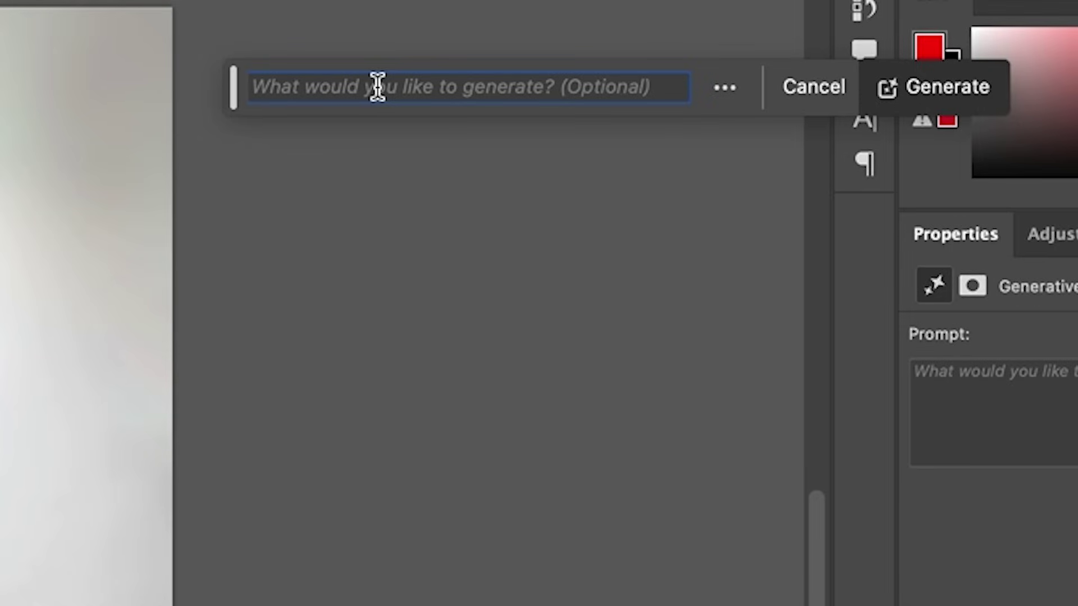
- Regenerate the 'hat' fill and keep the grey pointed witch-hat variation
{"action": "type", "text": "hat"}
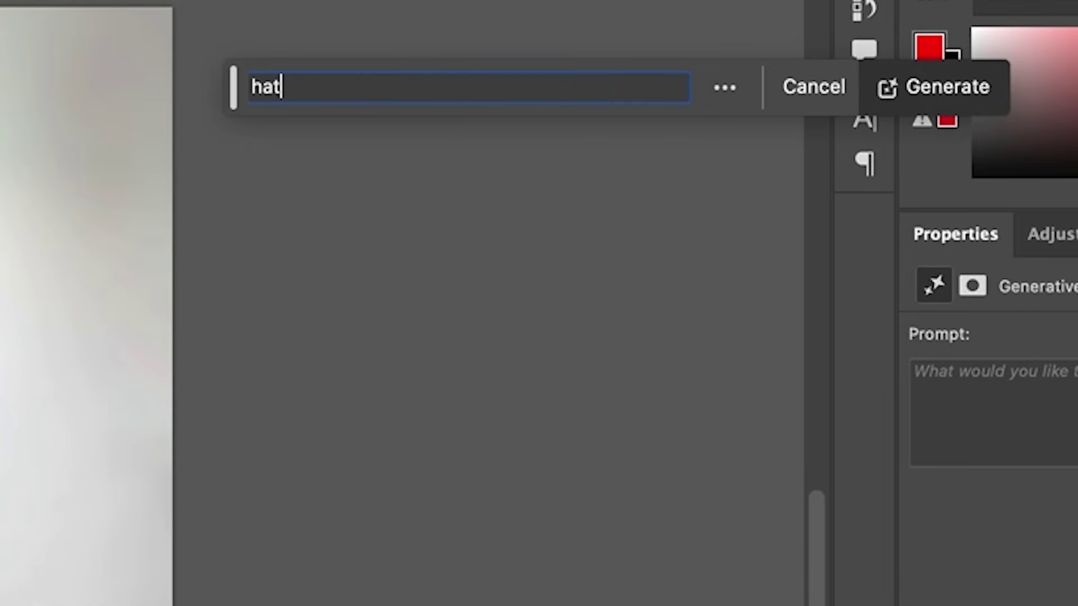
{"action": "left_click", "coordinate": [917, 106]}
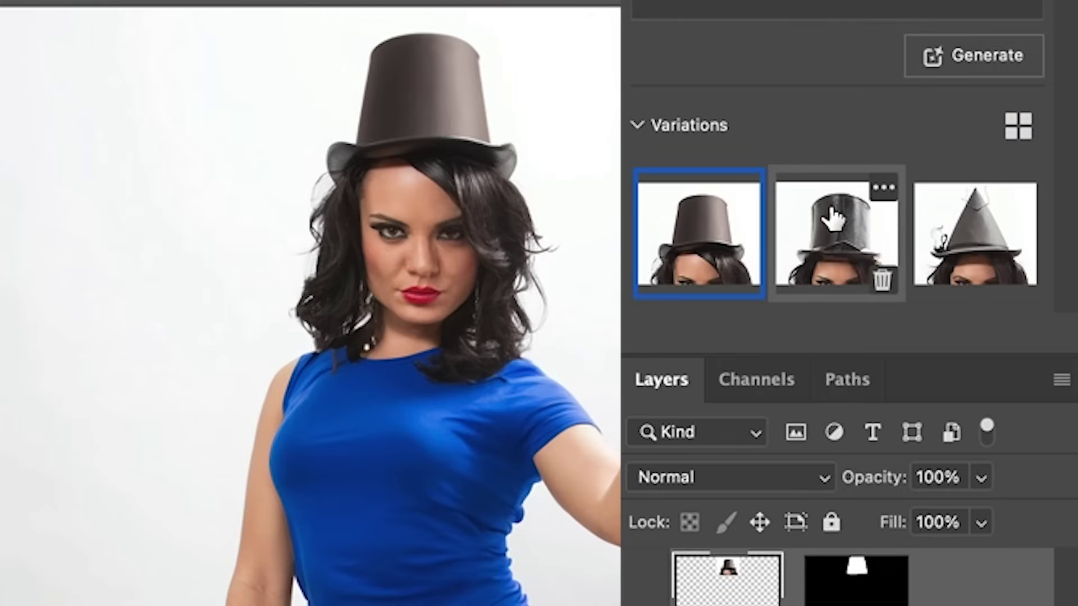
{"action": "left_click", "coordinate": [833, 220]}
{"action": "left_click", "coordinate": [933, 241]}
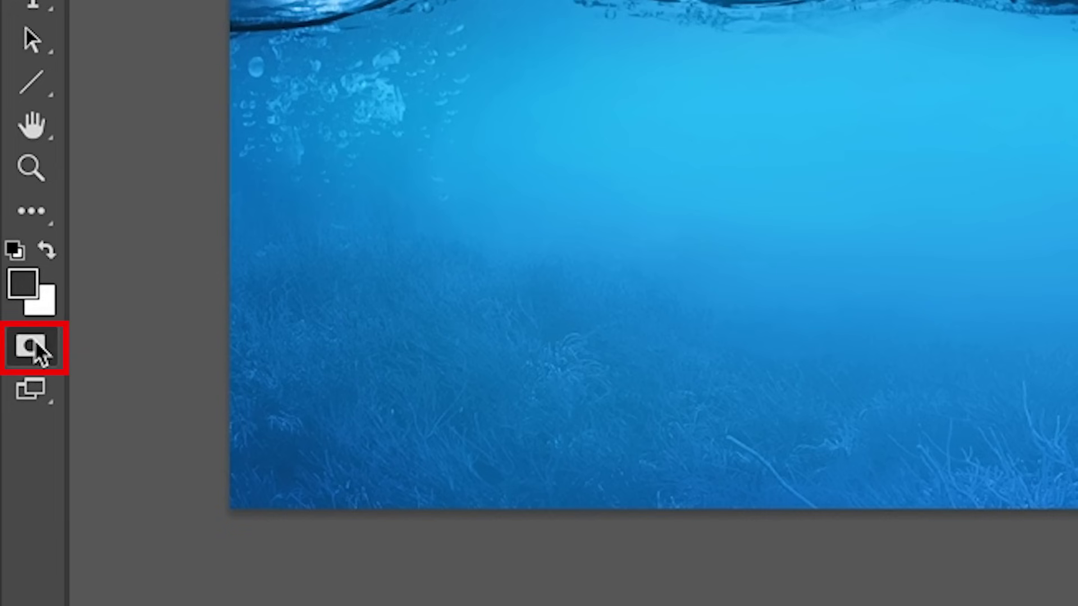
- Set Quick Mask options to tint Selected Areas and turn Quick Mask mode on
{"action": "left_click", "coordinate": [10, 420]}
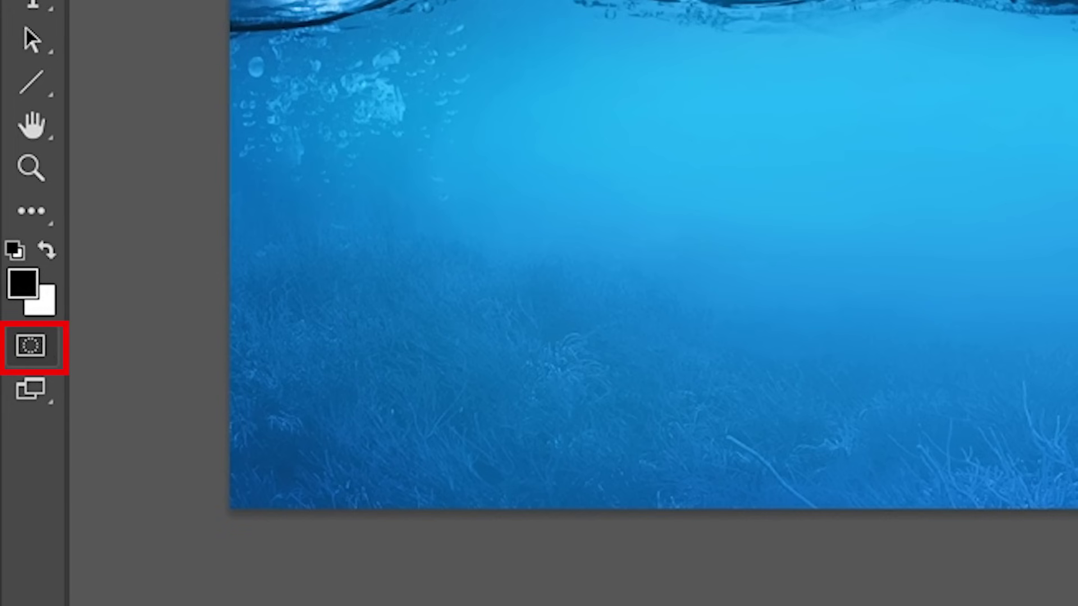
{"action": "double_click", "coordinate": [31, 345]}
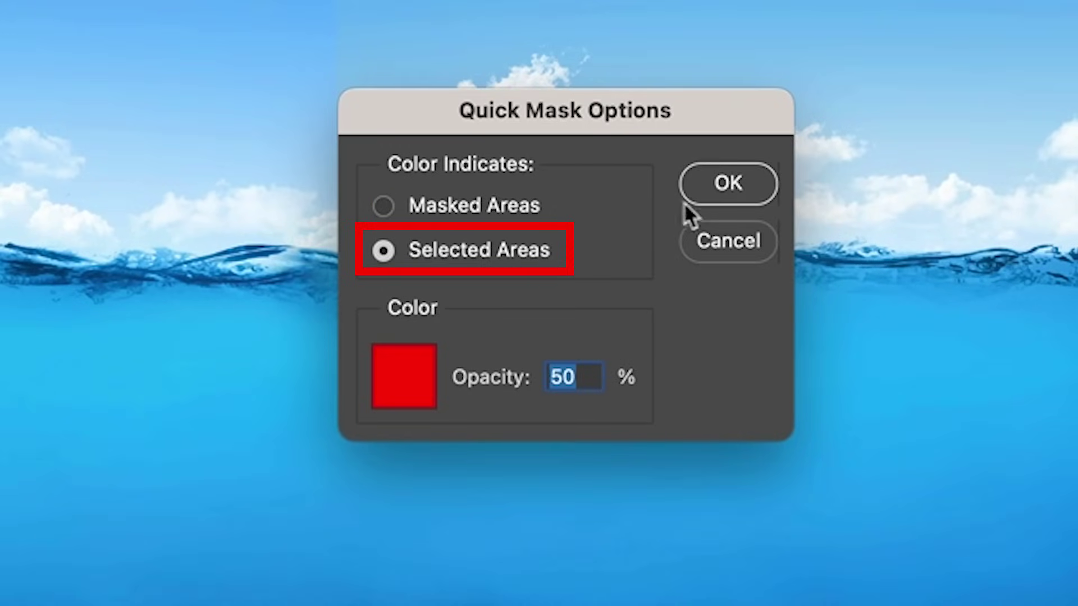
{"action": "left_click", "coordinate": [733, 189]}
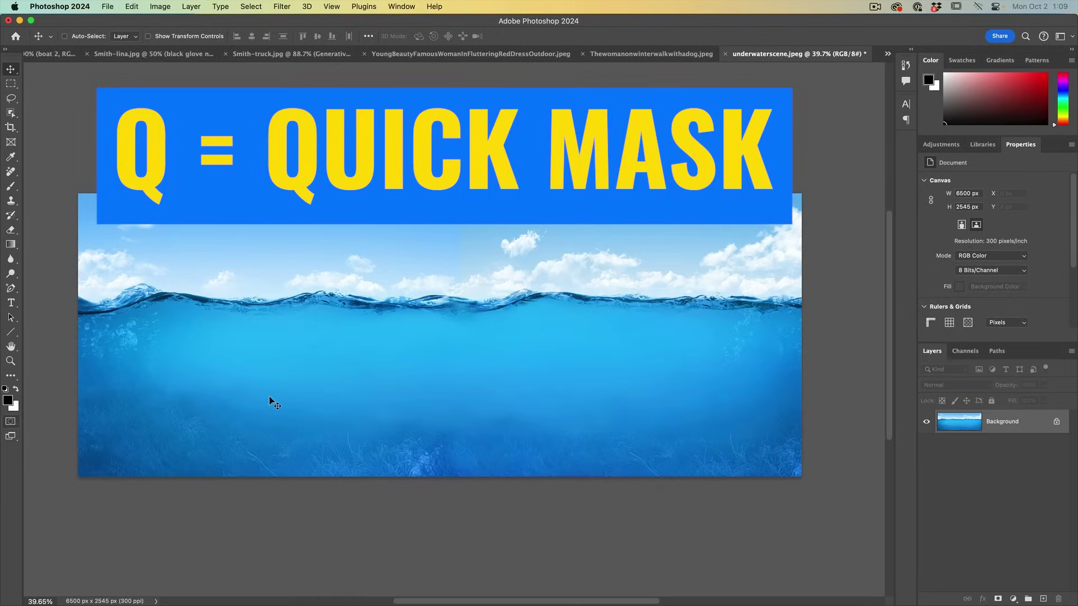
{"action": "key", "text": "q"}
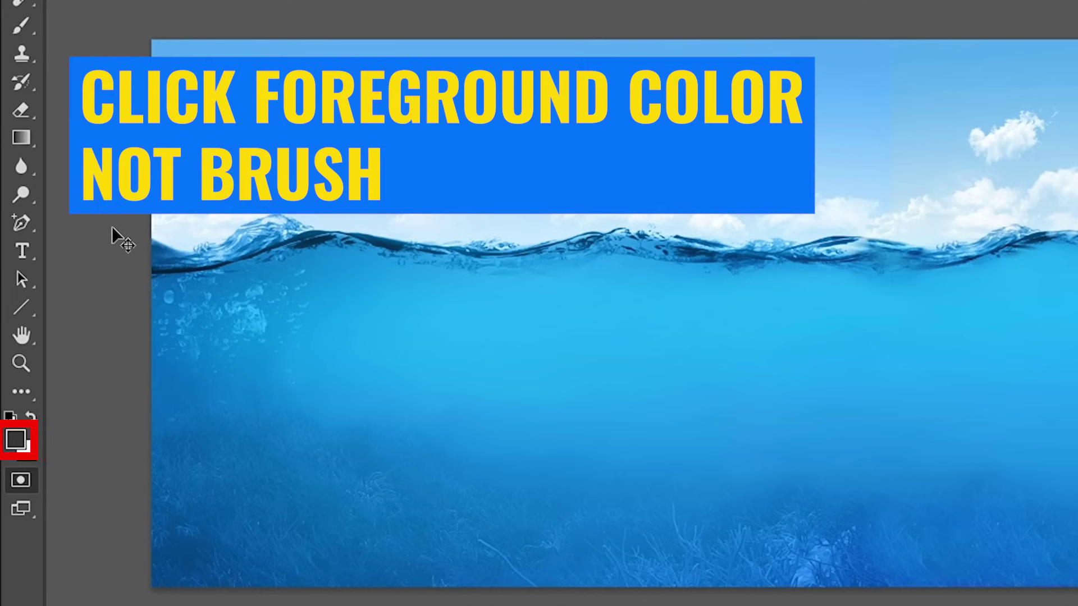
- Set the foreground colour to black (000000) in the Color Picker
{"action": "left_click", "coordinate": [14, 439]}
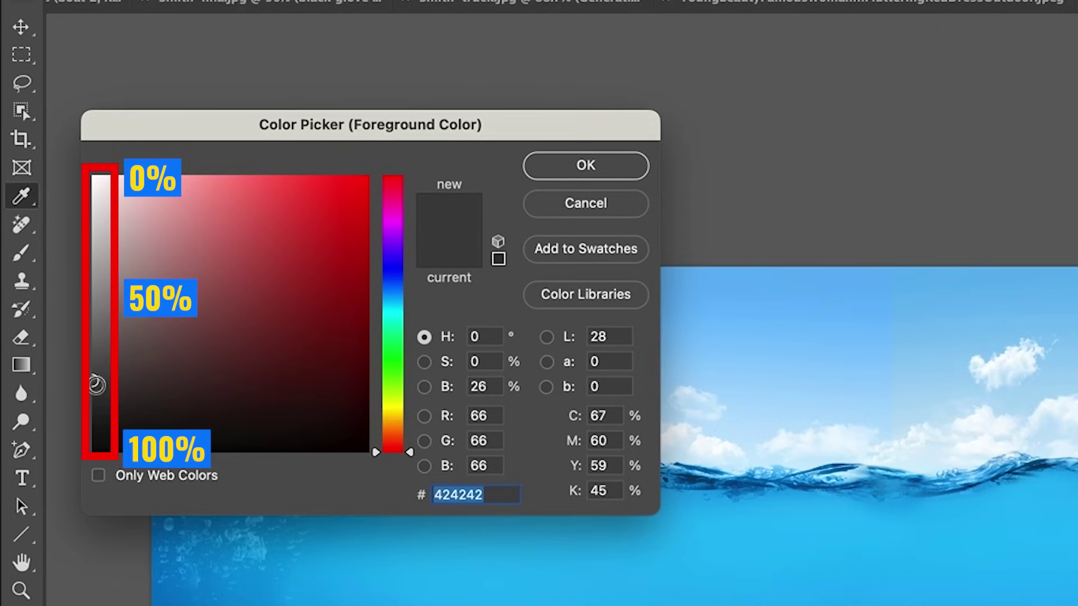
{"action": "left_click_drag", "start_coordinate": [96, 385], "coordinate": [87, 457]}
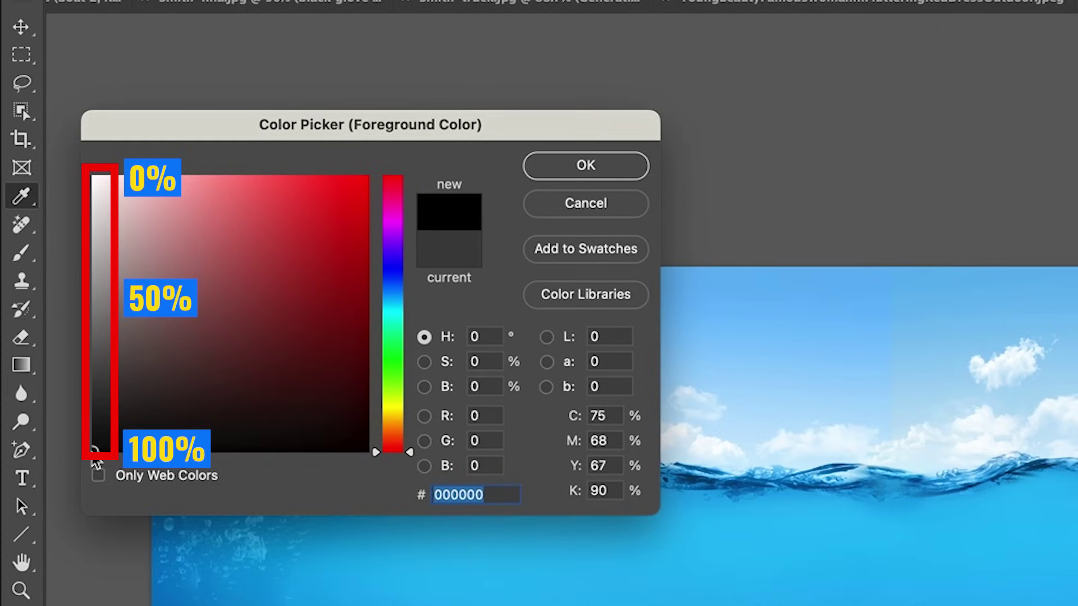
{"action": "mouse_move", "coordinate": [140, 199]}
{"action": "left_mouse_down"}
{"action": "mouse_move", "coordinate": [96, 178]}
{"action": "mouse_move", "coordinate": [83, 146]}
{"action": "mouse_move", "coordinate": [93, 228]}
{"action": "mouse_move", "coordinate": [77, 472]}
{"action": "left_mouse_up"}
{"action": "left_click", "coordinate": [585, 166]}
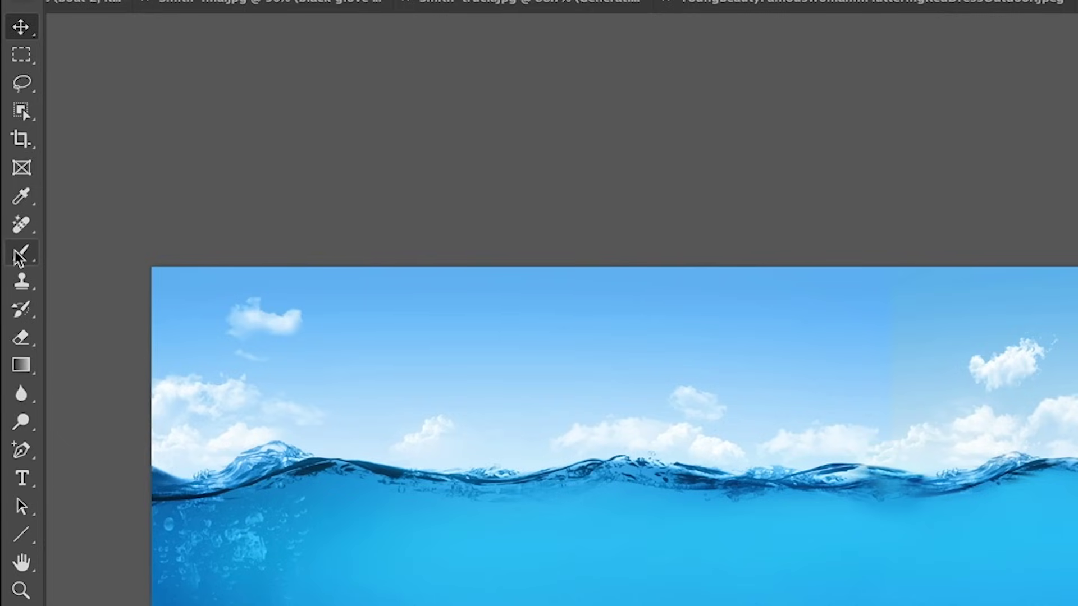
- With a regular brush at about 89% hardness, paint the mask along the horizon
{"action": "left_click_drag", "start_coordinate": [16, 252], "coordinate": [72, 248]}
{"action": "left_click", "coordinate": [87, 251]}
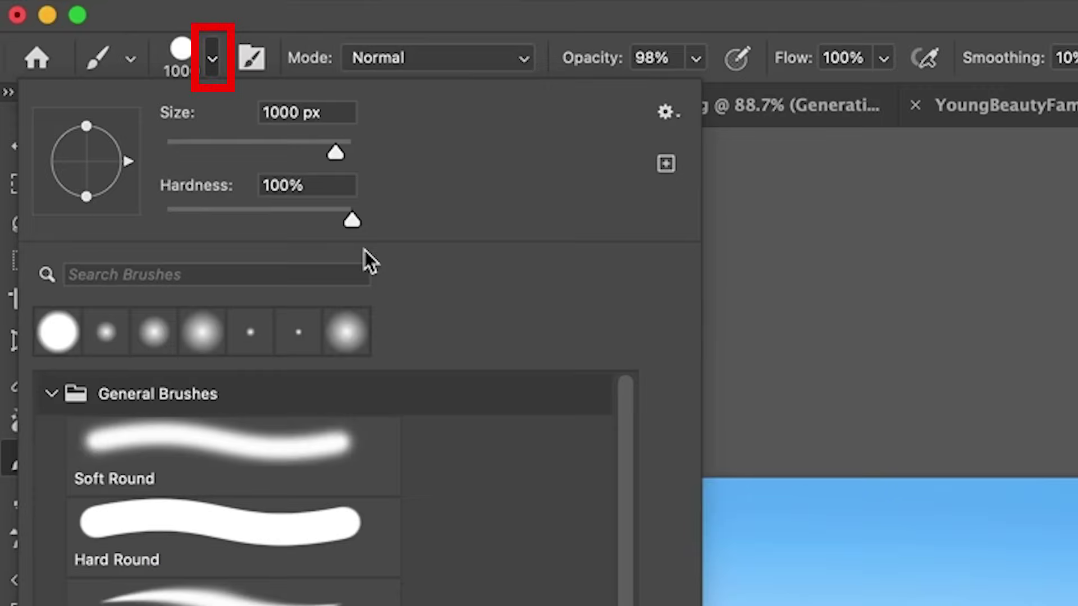
{"action": "left_click_drag", "start_coordinate": [341, 239], "coordinate": [331, 233]}
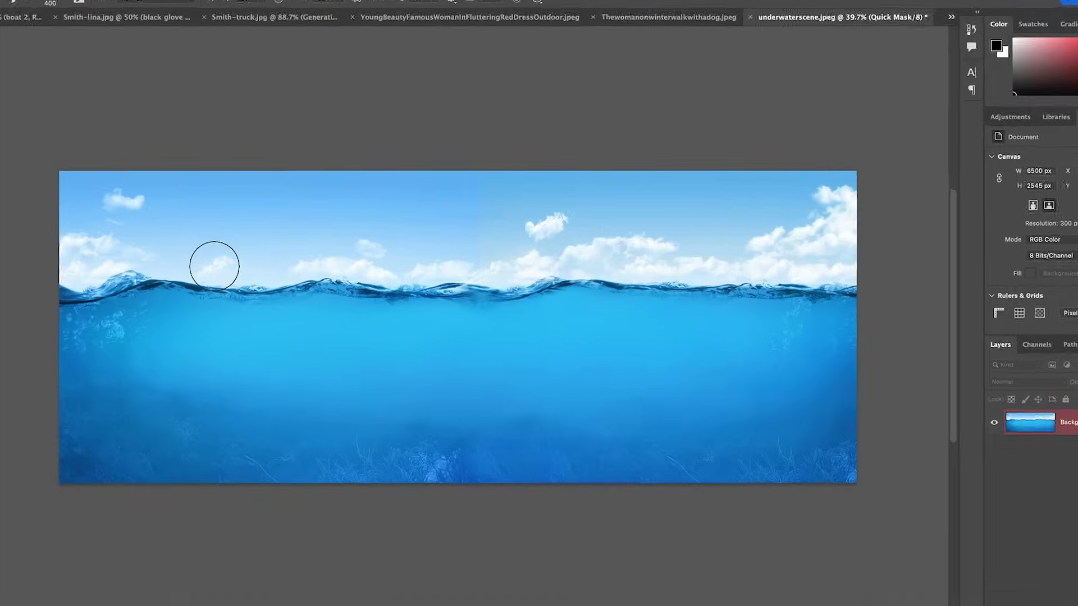
{"action": "left_click_drag", "start_coordinate": [217, 280], "coordinate": [308, 278]}
{"action": "mouse_move", "coordinate": [332, 210]}
{"action": "left_mouse_down"}
{"action": "mouse_move", "coordinate": [680, 216]}
{"action": "mouse_move", "coordinate": [208, 194]}
{"action": "left_mouse_up"}
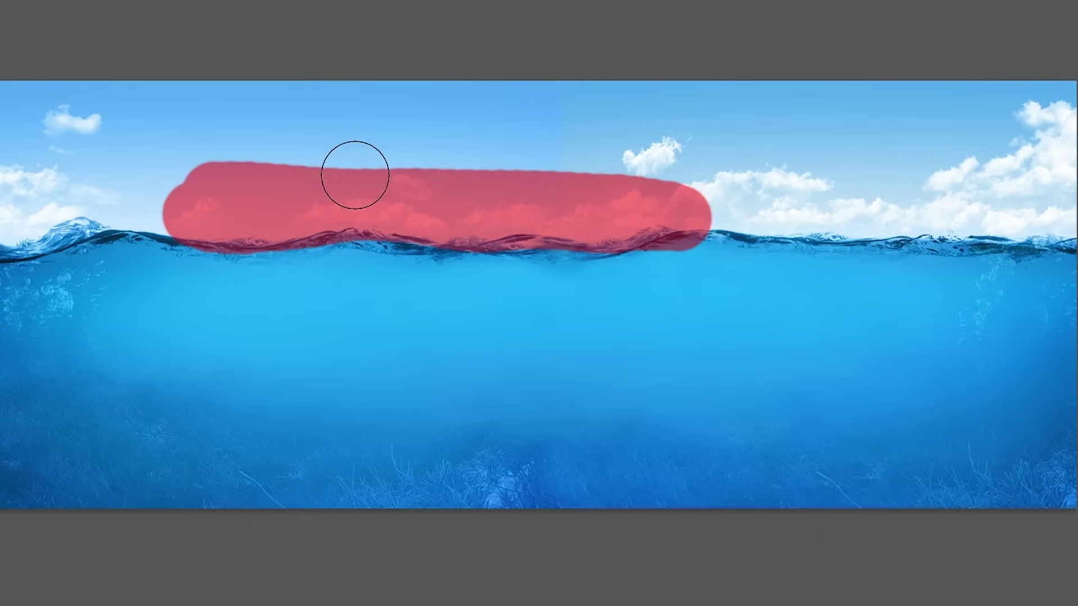
- Paint a light grey partial mask band below the waterline, then convert the mask to a selection
{"action": "left_click", "coordinate": [9, 393]}
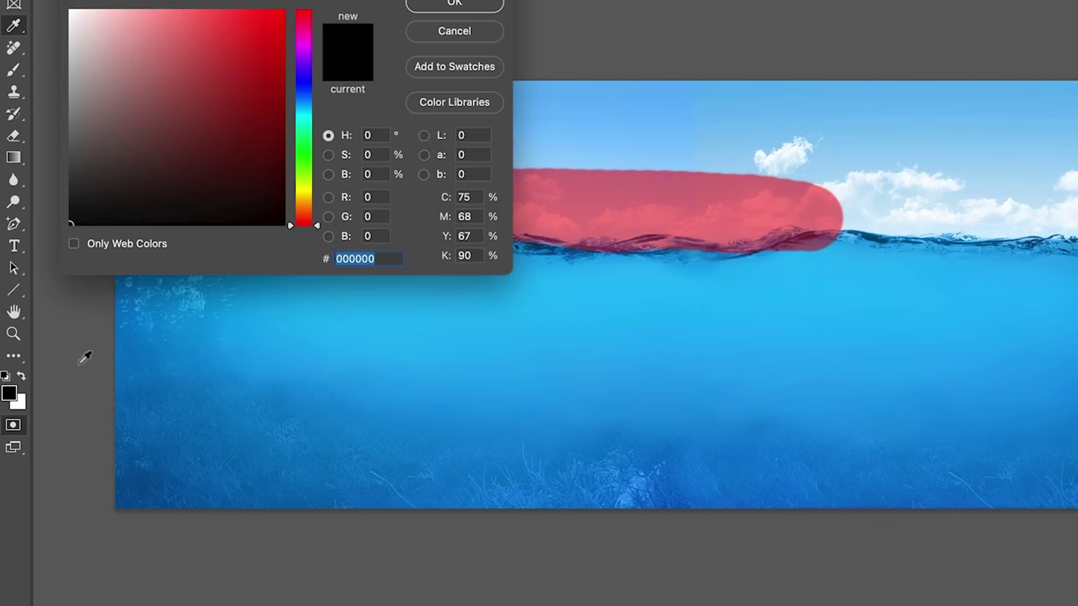
{"action": "left_click", "coordinate": [72, 73]}
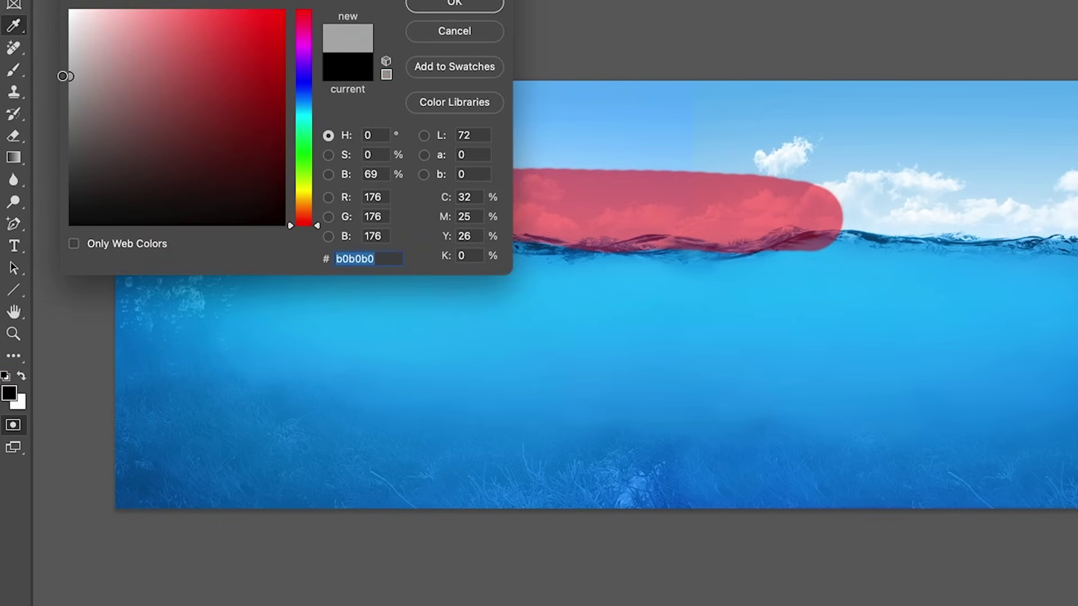
{"action": "left_click", "coordinate": [423, 3]}
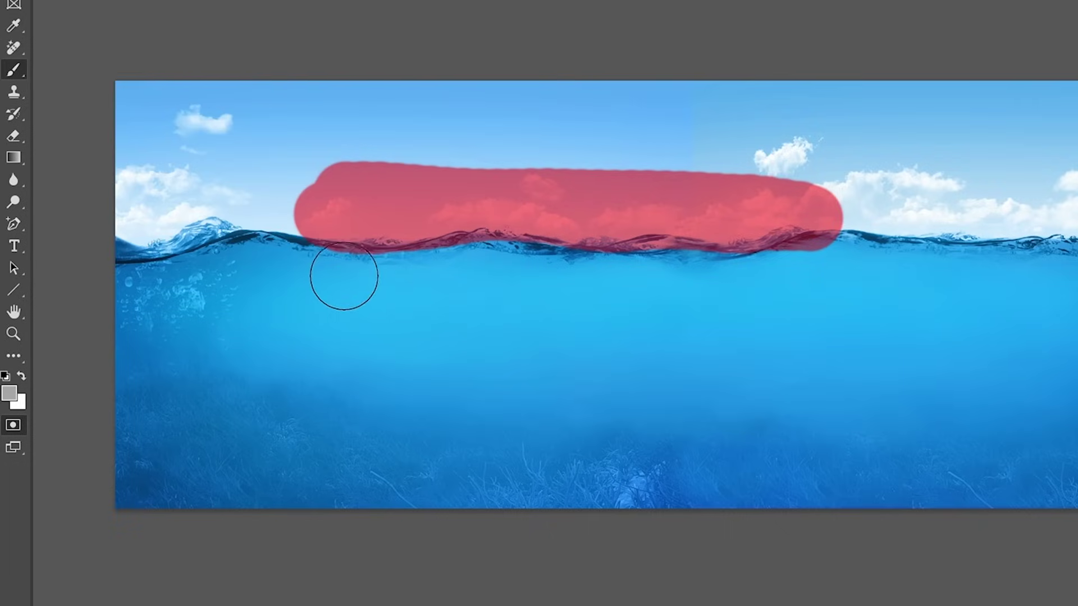
{"action": "mouse_move", "coordinate": [311, 264]}
{"action": "left_mouse_down"}
{"action": "mouse_move", "coordinate": [389, 279]}
{"action": "mouse_move", "coordinate": [465, 263]}
{"action": "mouse_move", "coordinate": [727, 275]}
{"action": "mouse_move", "coordinate": [821, 266]}
{"action": "mouse_move", "coordinate": [819, 290]}
{"action": "mouse_move", "coordinate": [780, 298]}
{"action": "mouse_move", "coordinate": [329, 296]}
{"action": "left_mouse_up"}
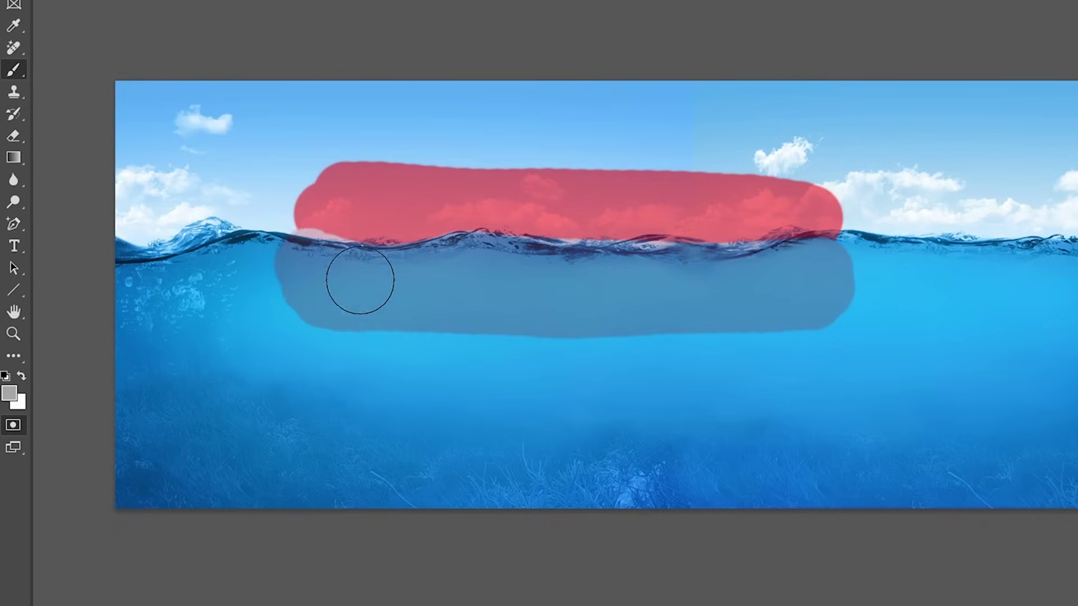
{"action": "mouse_move", "coordinate": [651, 296]}
{"action": "left_mouse_down"}
{"action": "mouse_move", "coordinate": [602, 307]}
{"action": "mouse_move", "coordinate": [374, 302]}
{"action": "left_mouse_up"}
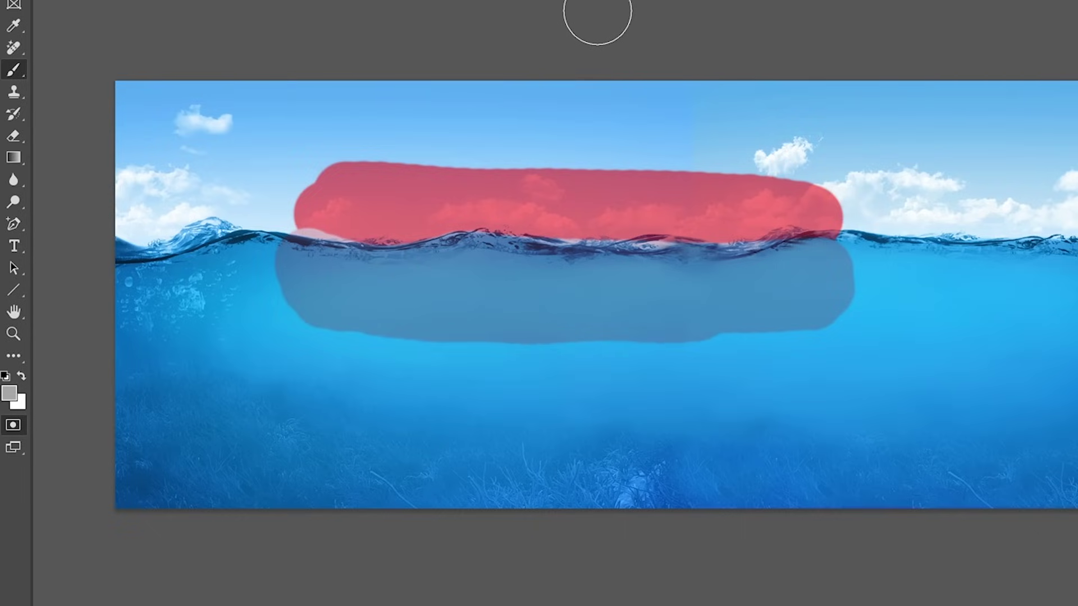
{"action": "key", "text": "q"}
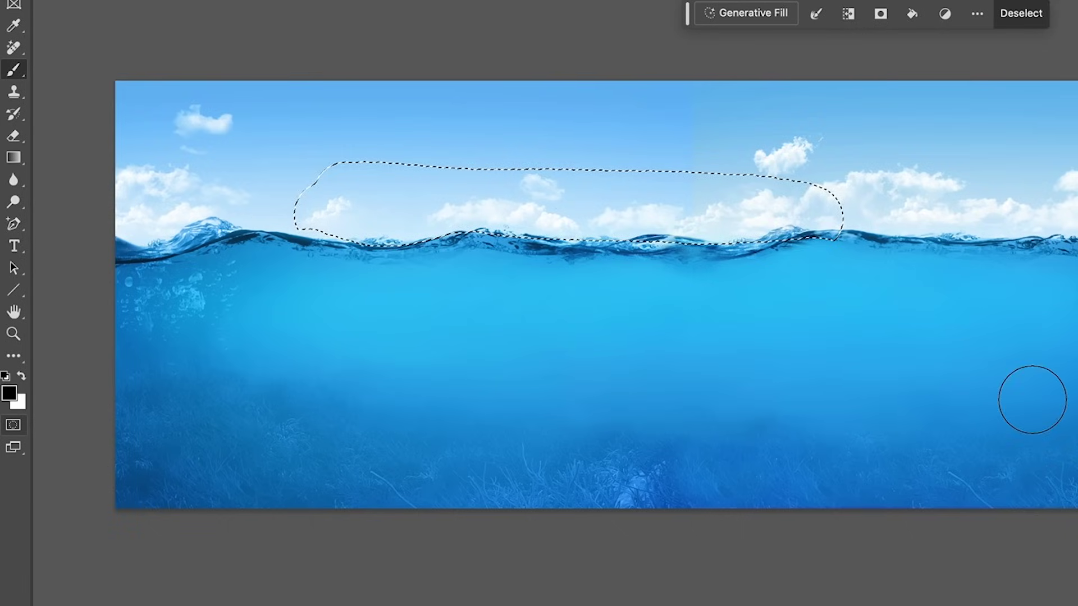
- Generate 'whale' content in the selected strip above the water
{"action": "left_click", "coordinate": [749, 13]}
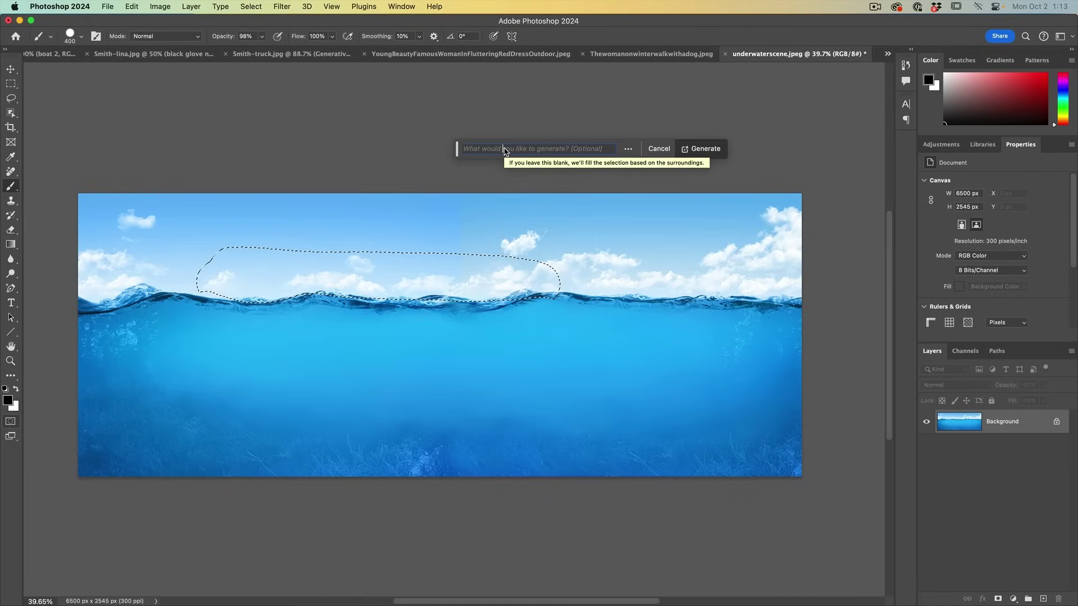
{"action": "type", "text": "whale"}
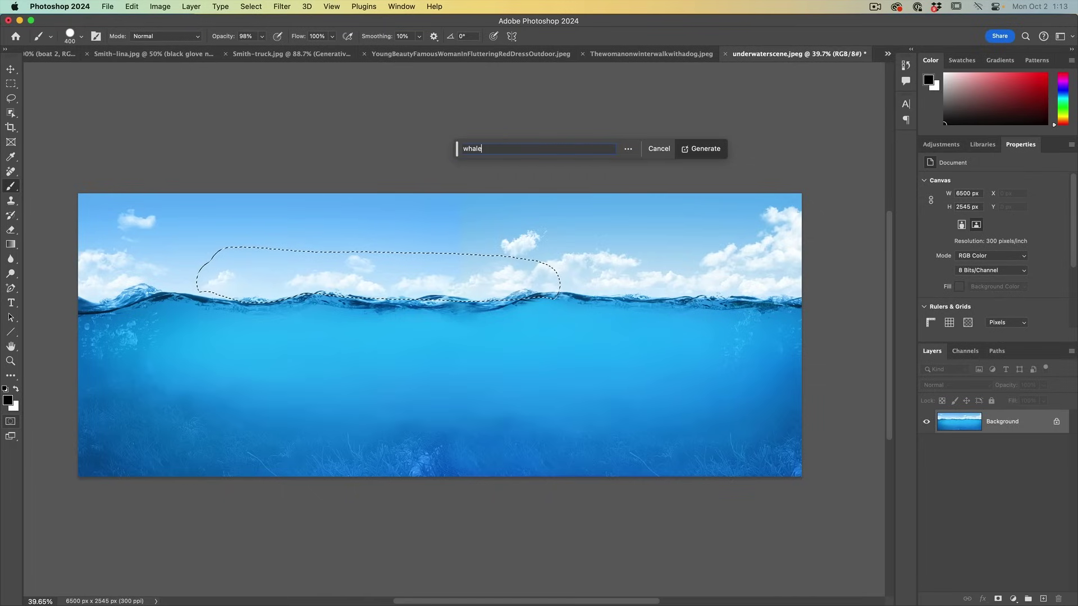
{"action": "left_click", "coordinate": [701, 148]}
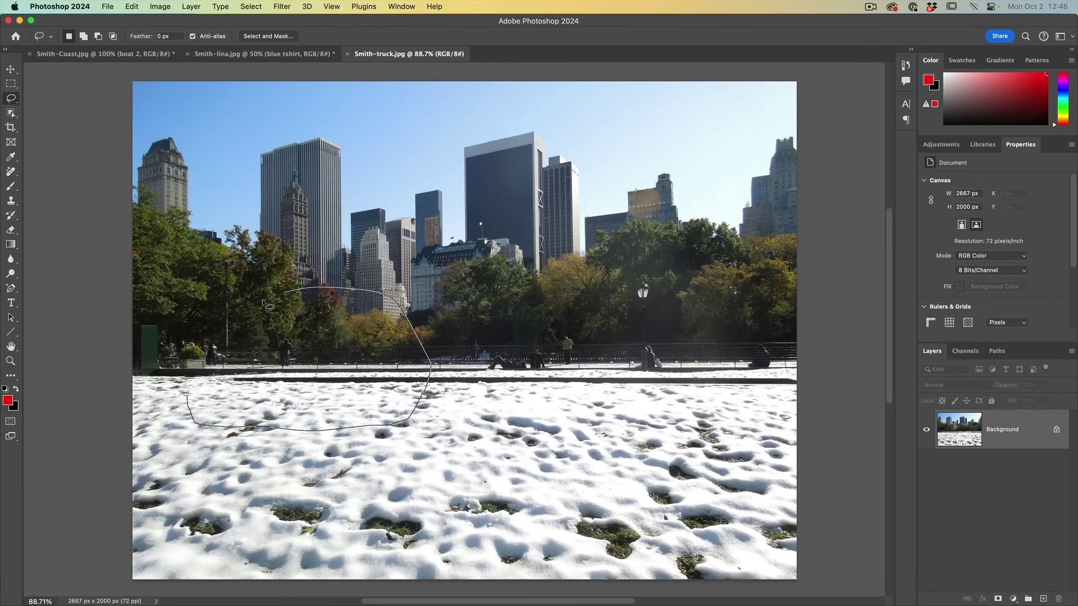
- Lasso an area of the park and generate a 'green truck' in it
{"action": "left_click_drag", "start_coordinate": [184, 374], "coordinate": [177, 418]}
{"action": "type", "text": "green truck"}
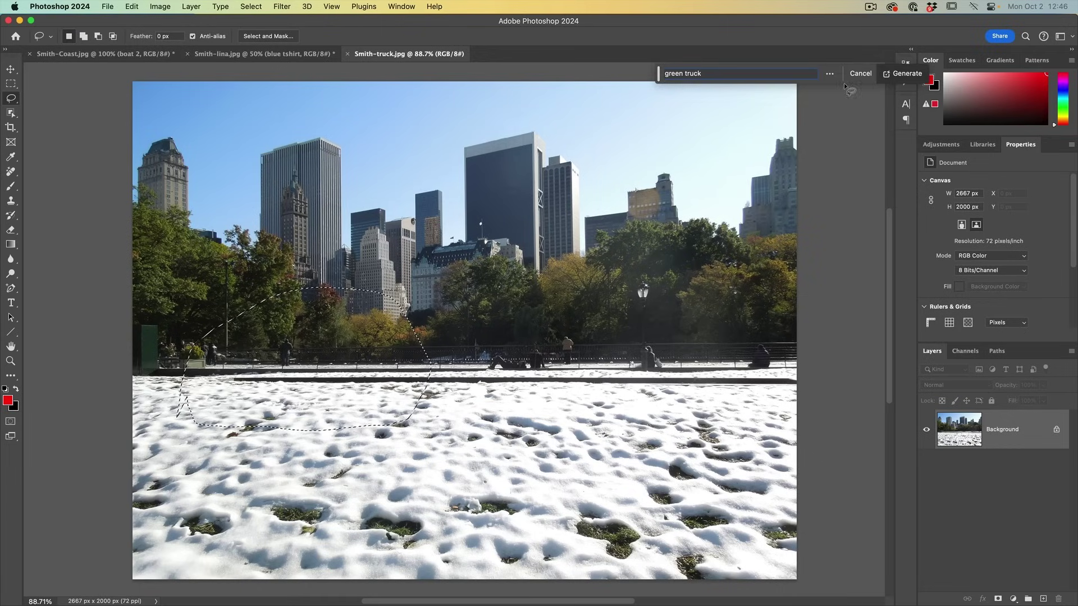
{"action": "left_click", "coordinate": [902, 73]}
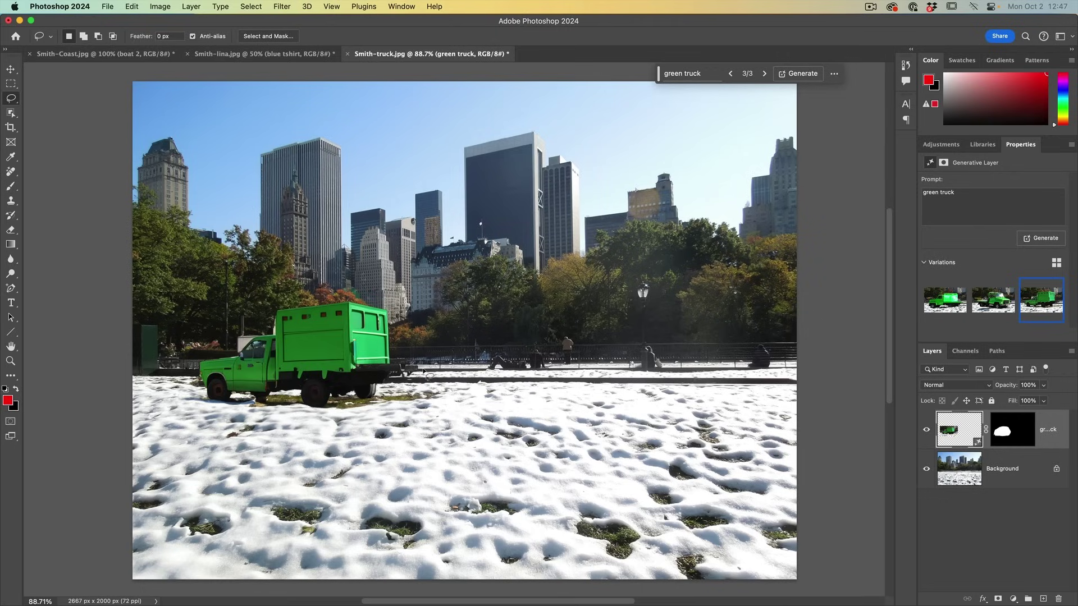
- Move the truck layer to the right side of the image and regenerate it there
{"action": "left_click", "coordinate": [925, 469]}
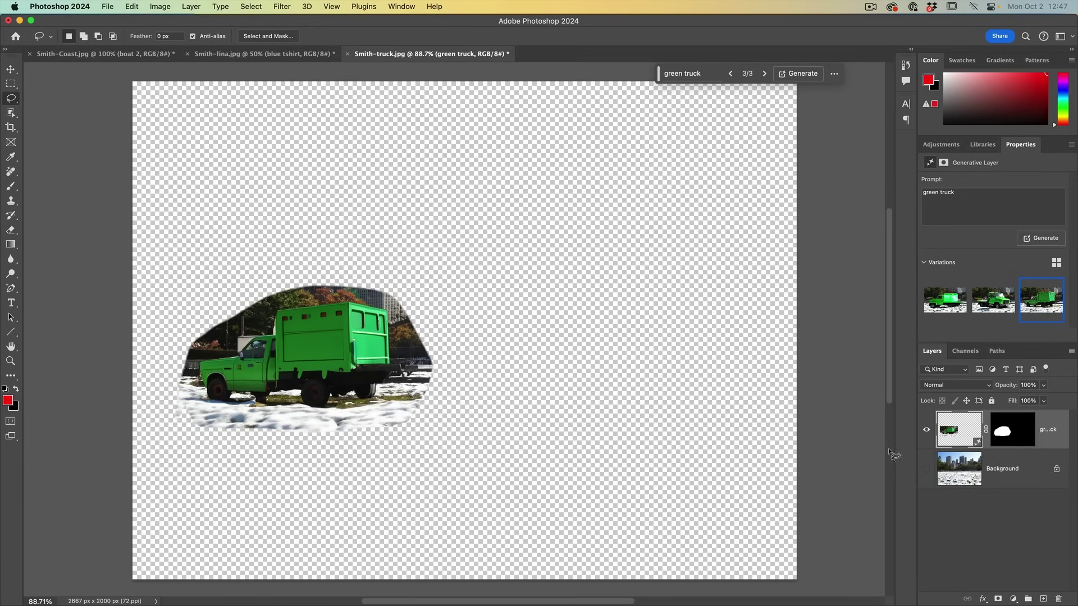
{"action": "left_click", "coordinate": [927, 469]}
{"action": "left_click", "coordinate": [11, 69]}
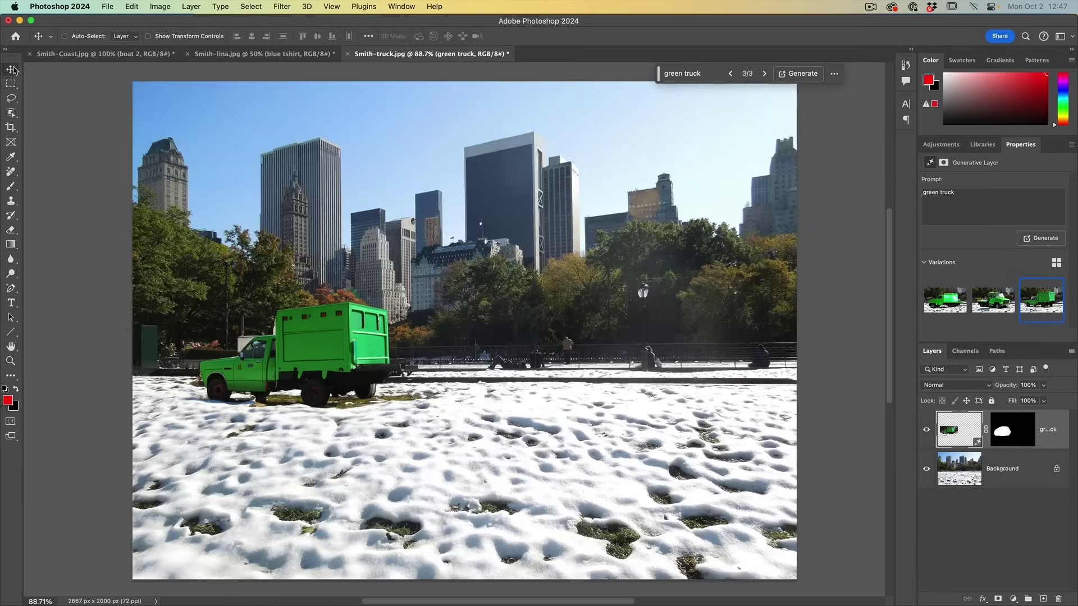
{"action": "left_click_drag", "start_coordinate": [332, 363], "coordinate": [641, 367]}
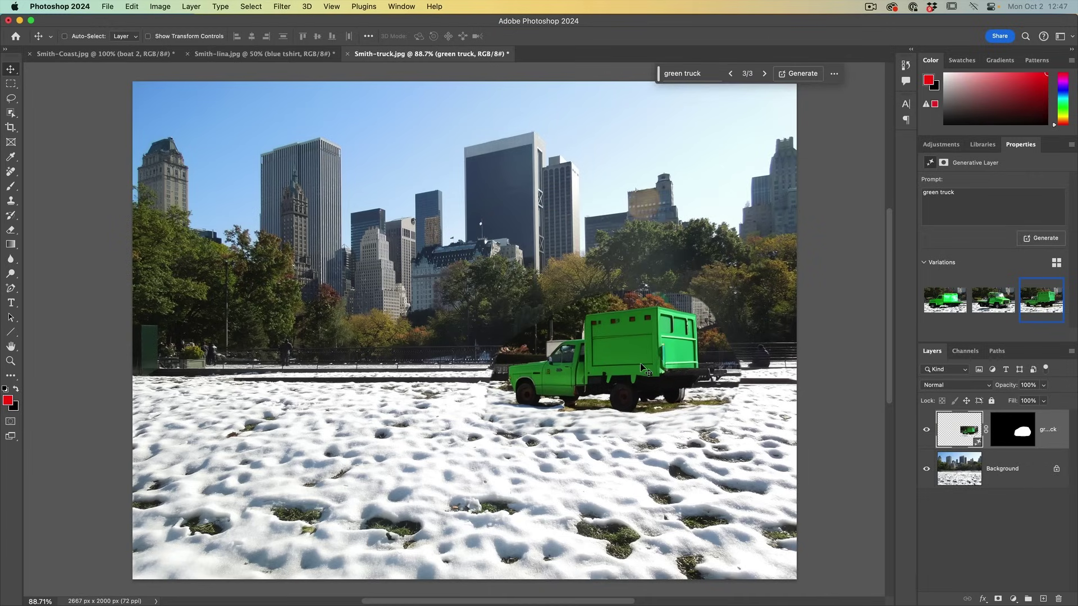
{"action": "left_click", "coordinate": [810, 75]}
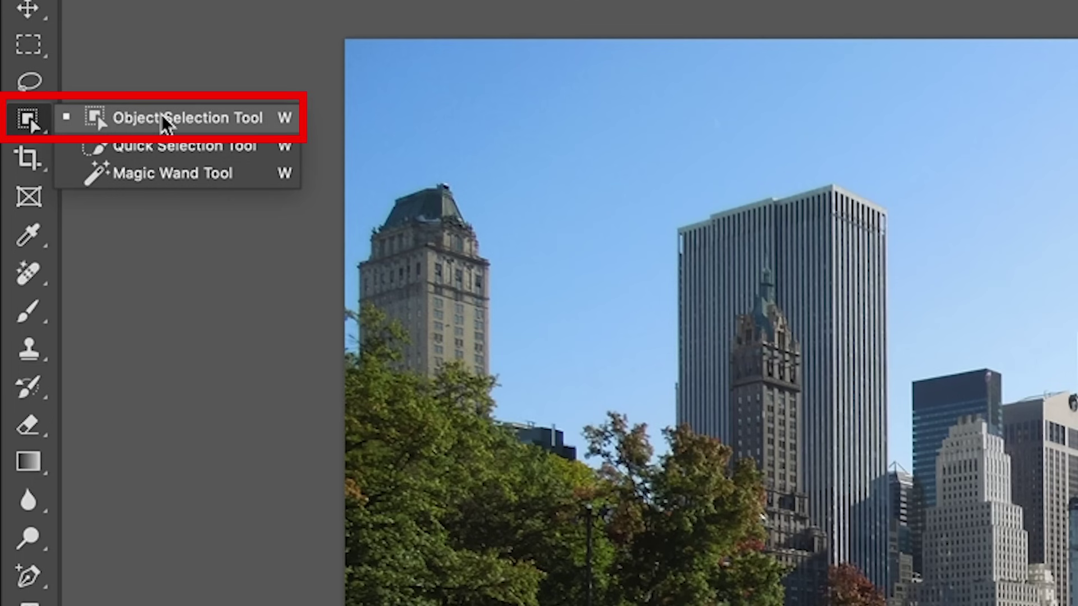
- Use the Object Selection Tool with Cloud detection to select the green truck as subject
{"action": "left_click", "coordinate": [62, 114]}
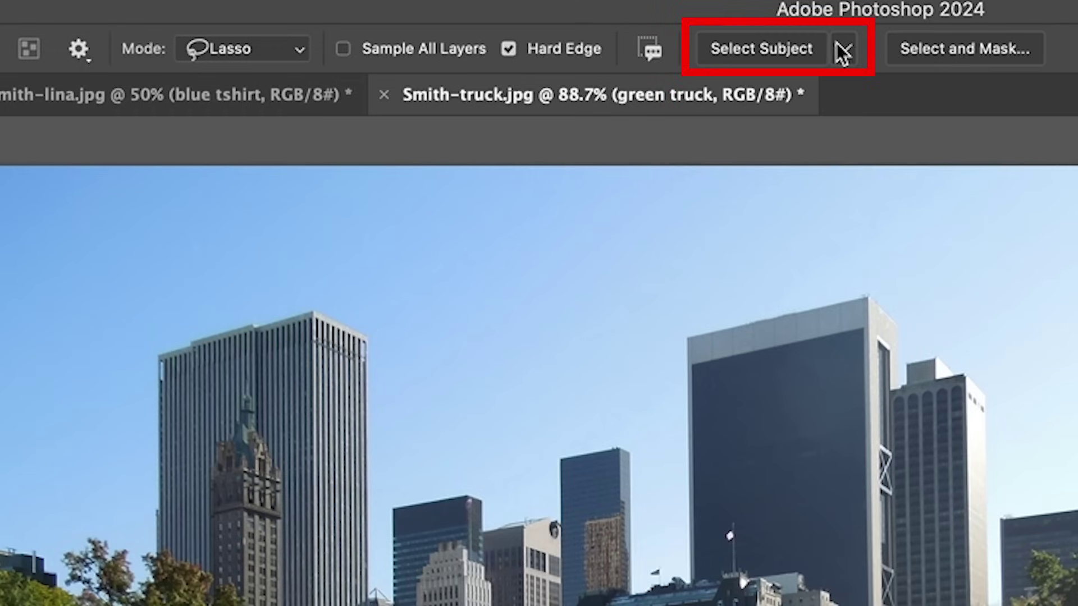
{"action": "left_click", "coordinate": [843, 49]}
{"action": "left_click", "coordinate": [876, 84]}
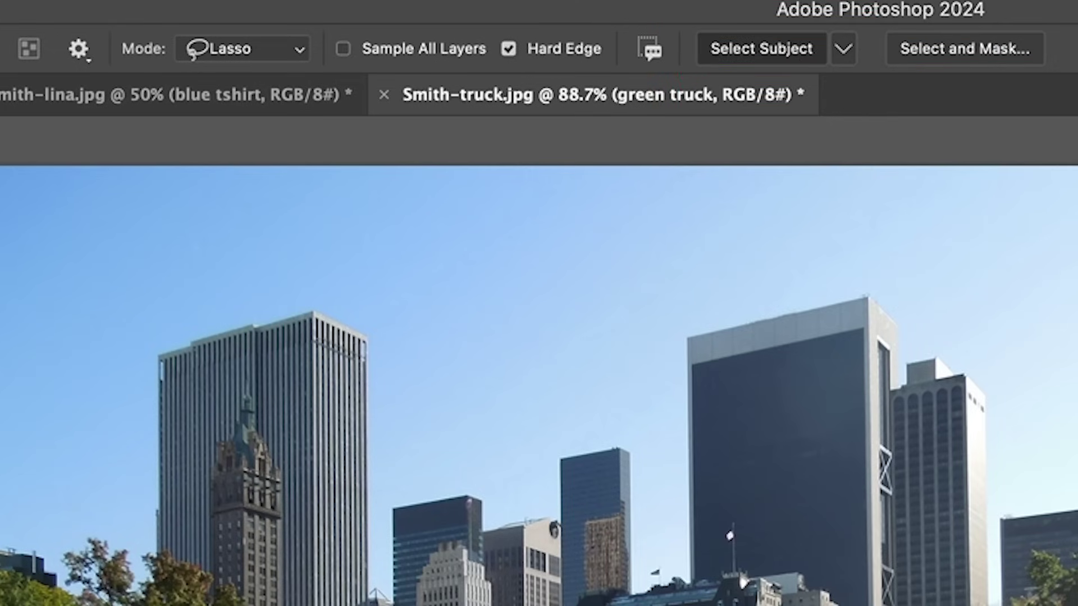
{"action": "left_click", "coordinate": [761, 49]}
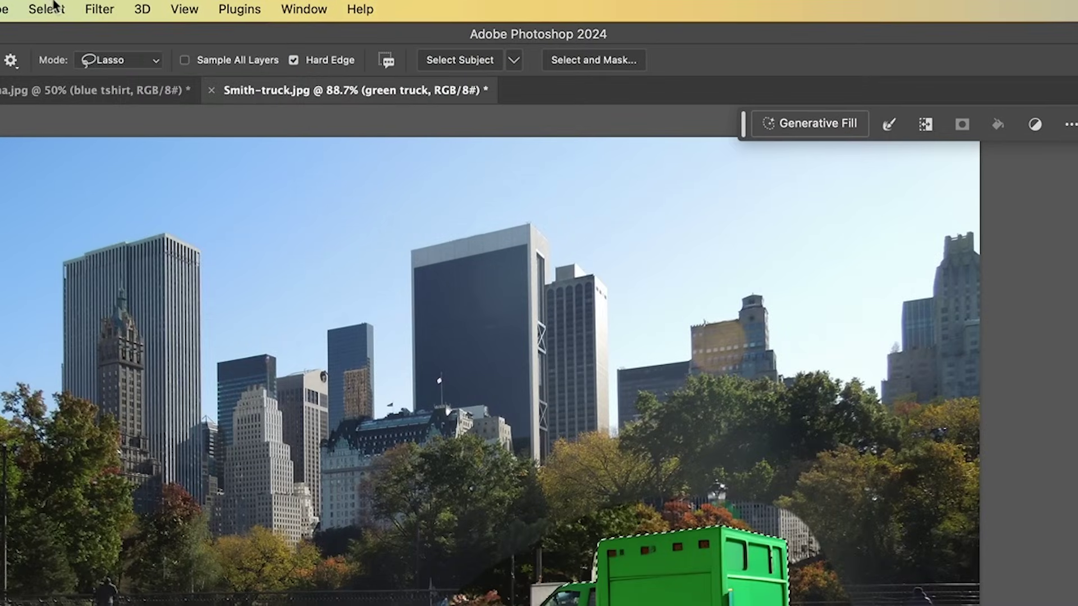
- Save the selection as channel 'truck', then load the generative layer's mask as the selection
{"action": "left_click", "coordinate": [251, 6]}
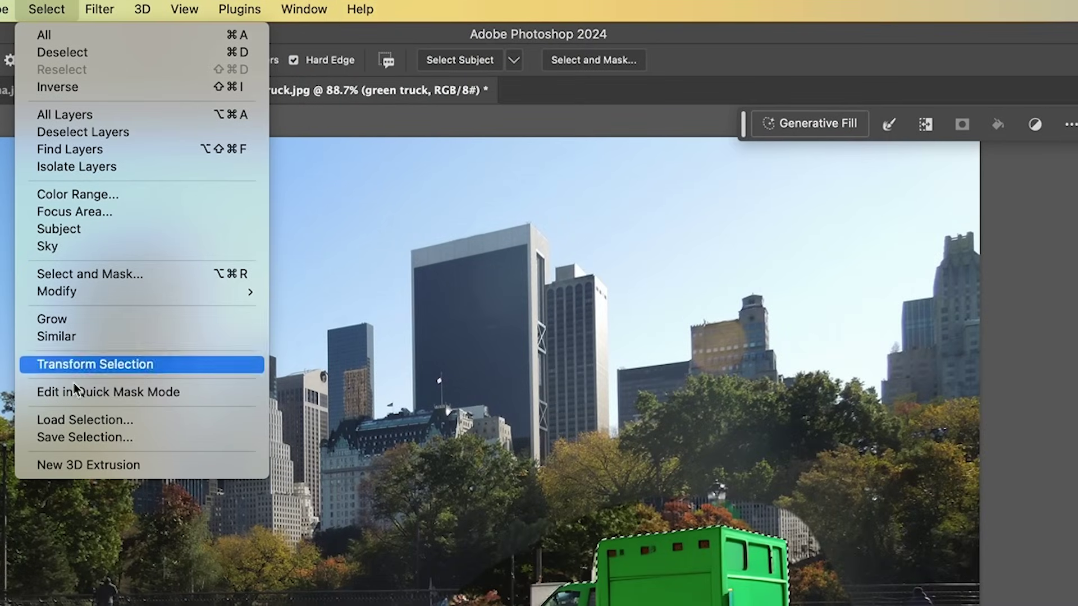
{"action": "left_click", "coordinate": [81, 437]}
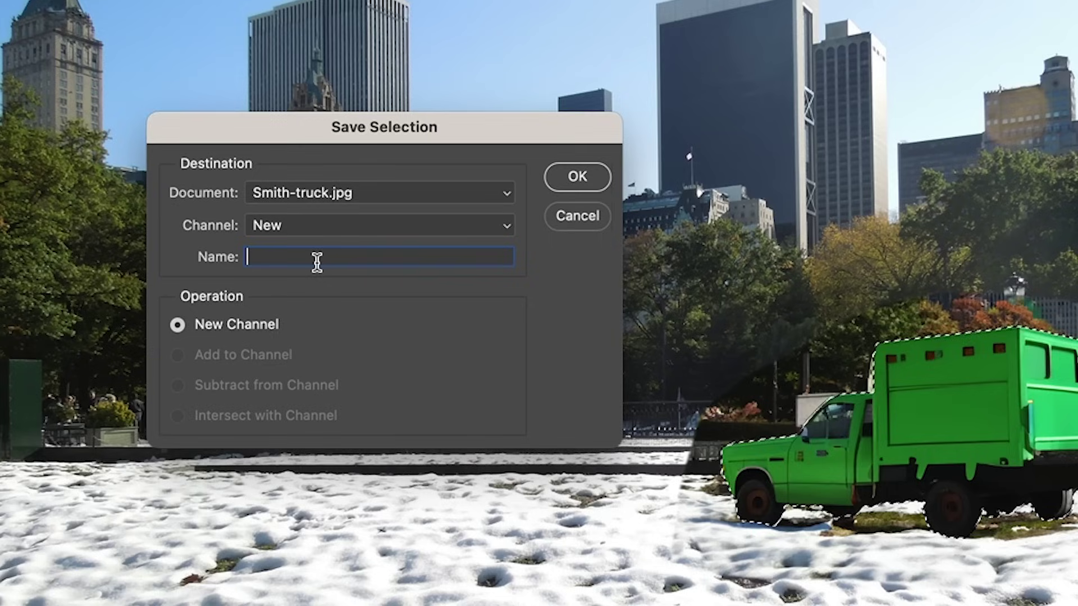
{"action": "type", "text": "truck"}
{"action": "left_click", "coordinate": [577, 176]}
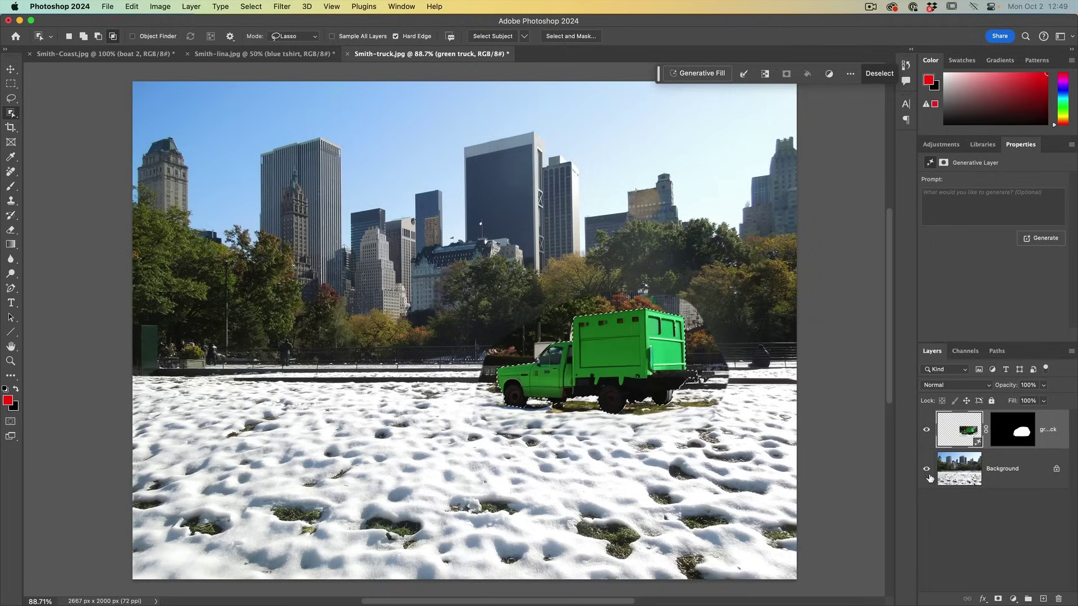
{"action": "left_click", "coordinate": [926, 469]}
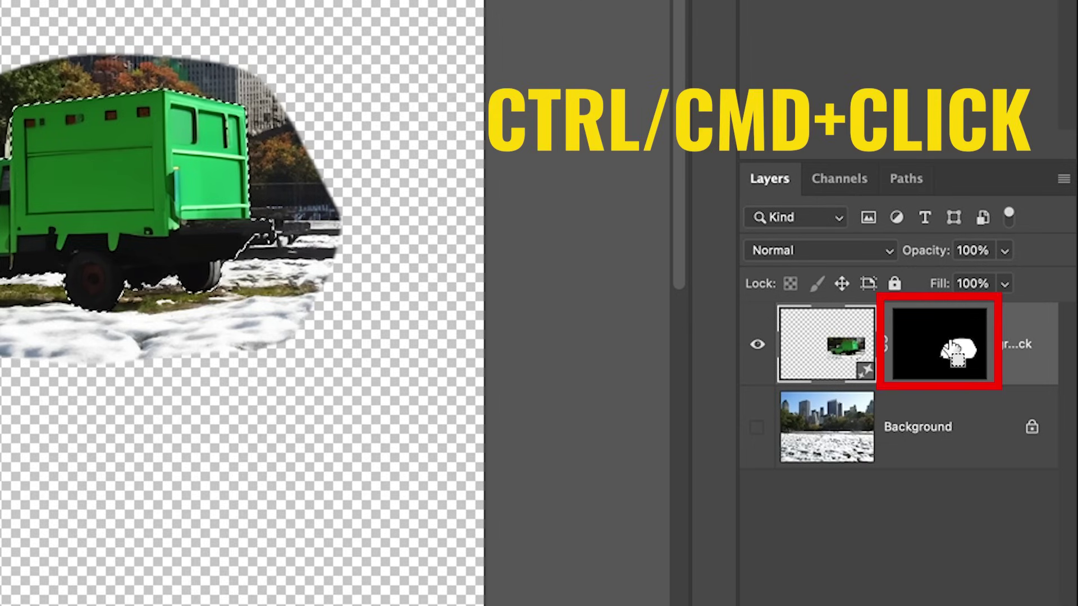
{"action": "left_click", "coordinate": [940, 351], "text": "ctrl"}
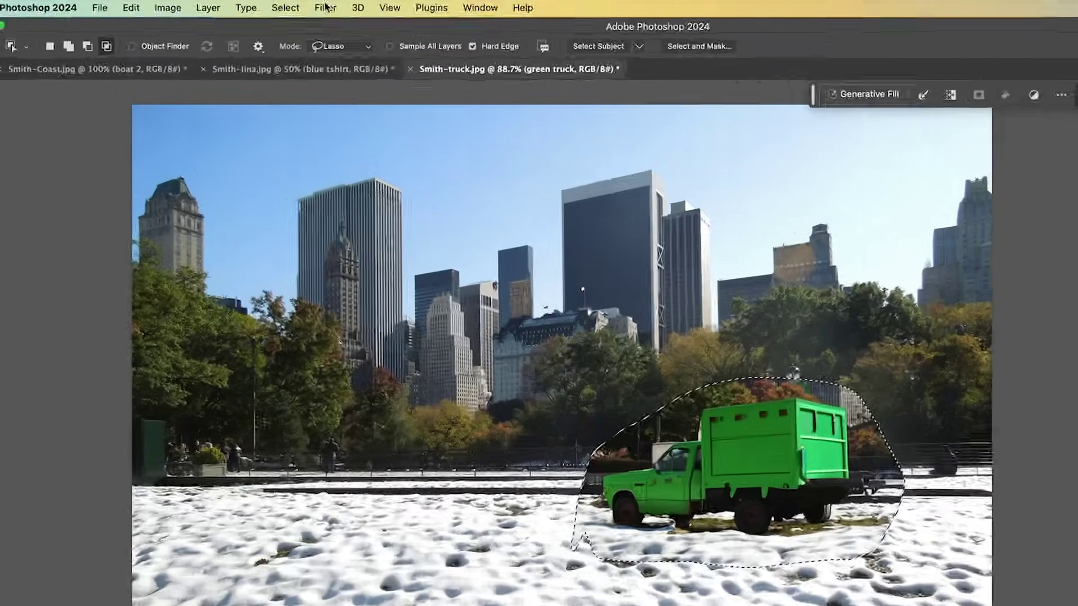
- Load the 'truck' channel selection, run promptless Generative Fill, and keep the second variation
{"action": "left_click", "coordinate": [245, 6]}
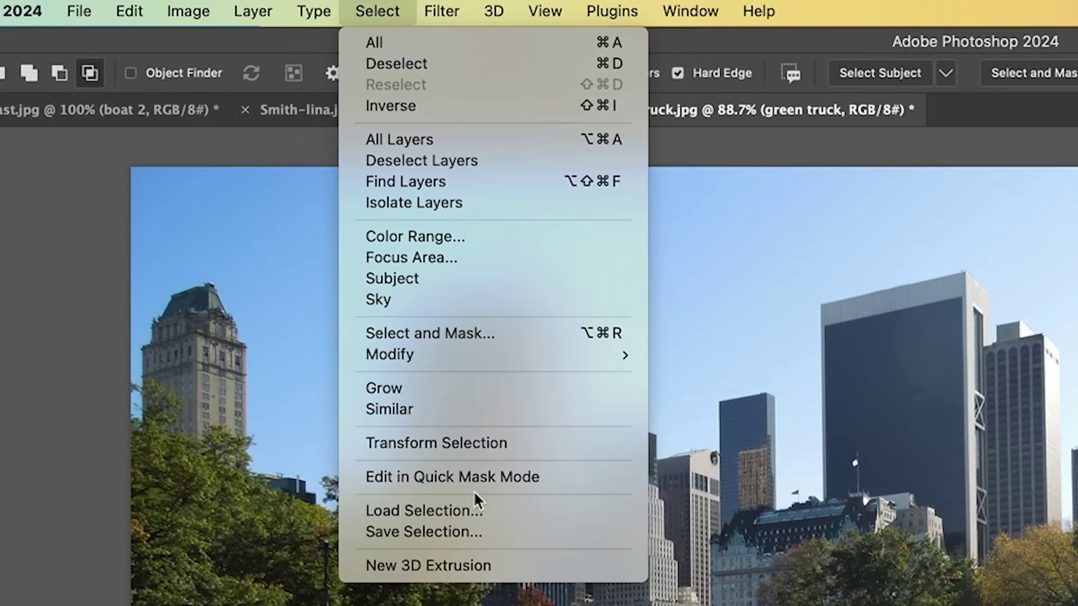
{"action": "left_click", "coordinate": [478, 516]}
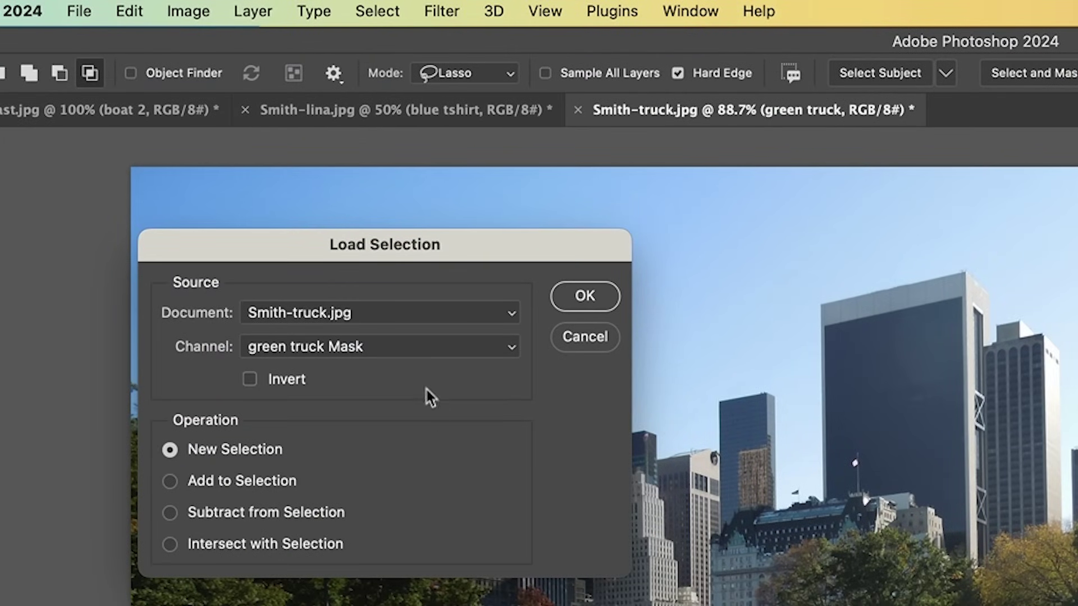
{"action": "left_click", "coordinate": [419, 347]}
{"action": "left_click", "coordinate": [395, 409]}
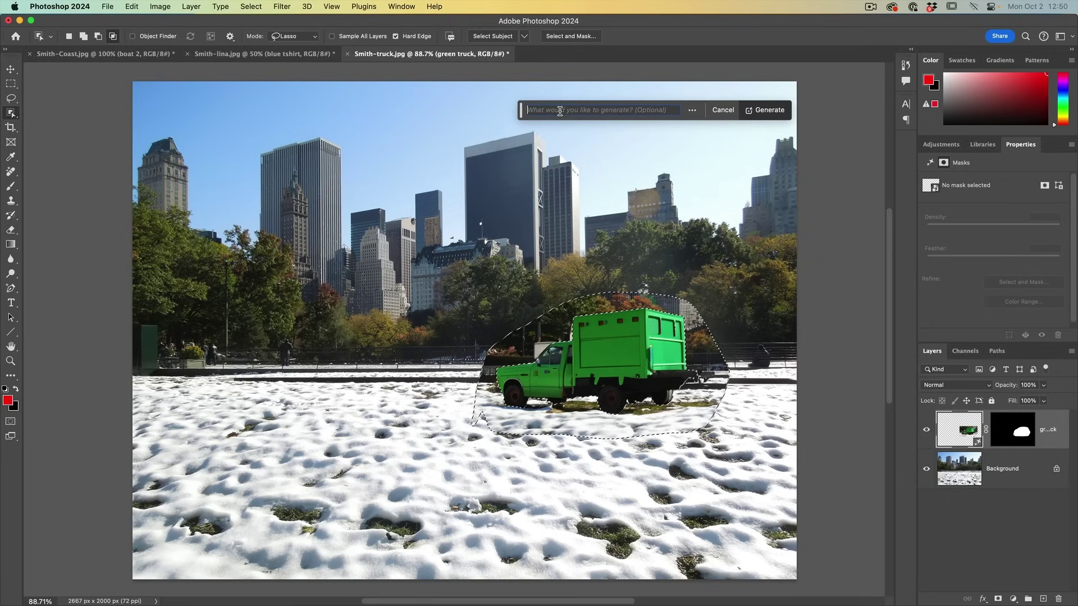
{"action": "left_click", "coordinate": [769, 110]}
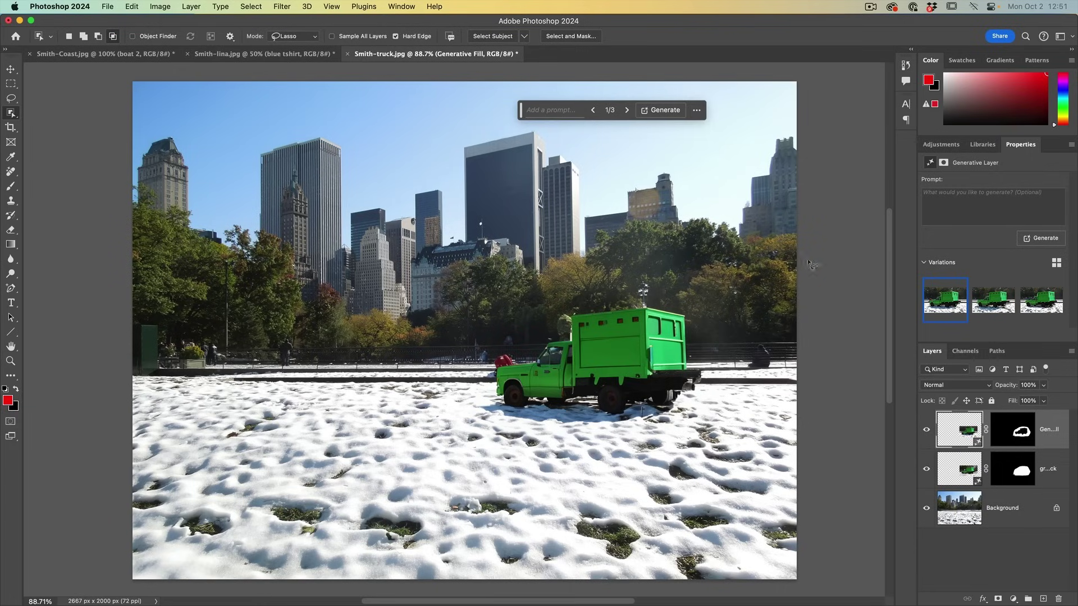
{"action": "left_click", "coordinate": [987, 305]}
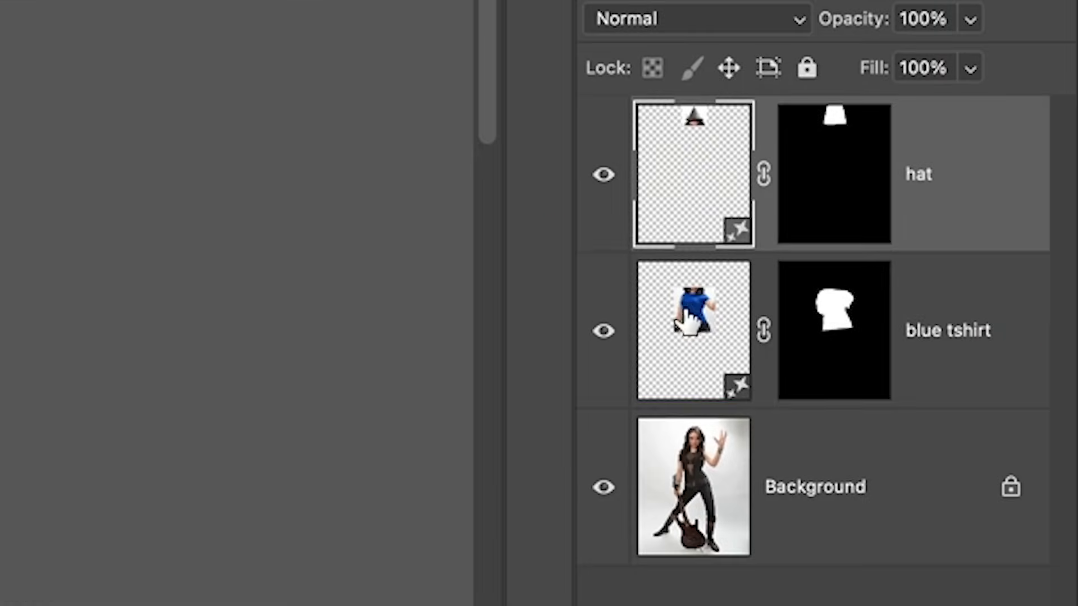
- Generate more variations for the blue tshirt layer and preview the sleeveless and short-sleeved options
{"action": "left_click", "coordinate": [690, 323]}
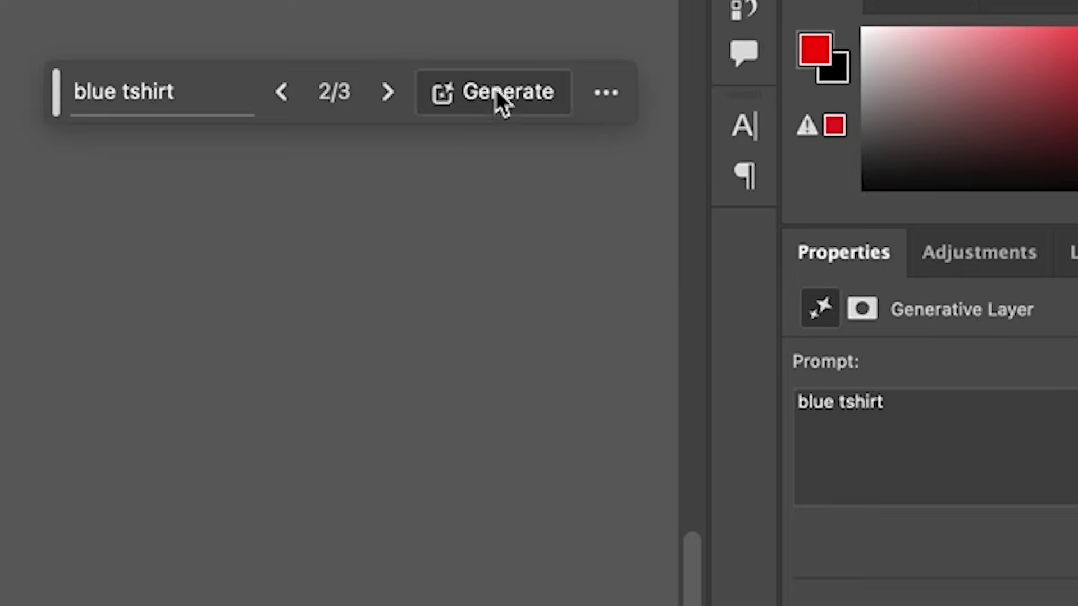
{"action": "left_click", "coordinate": [496, 91]}
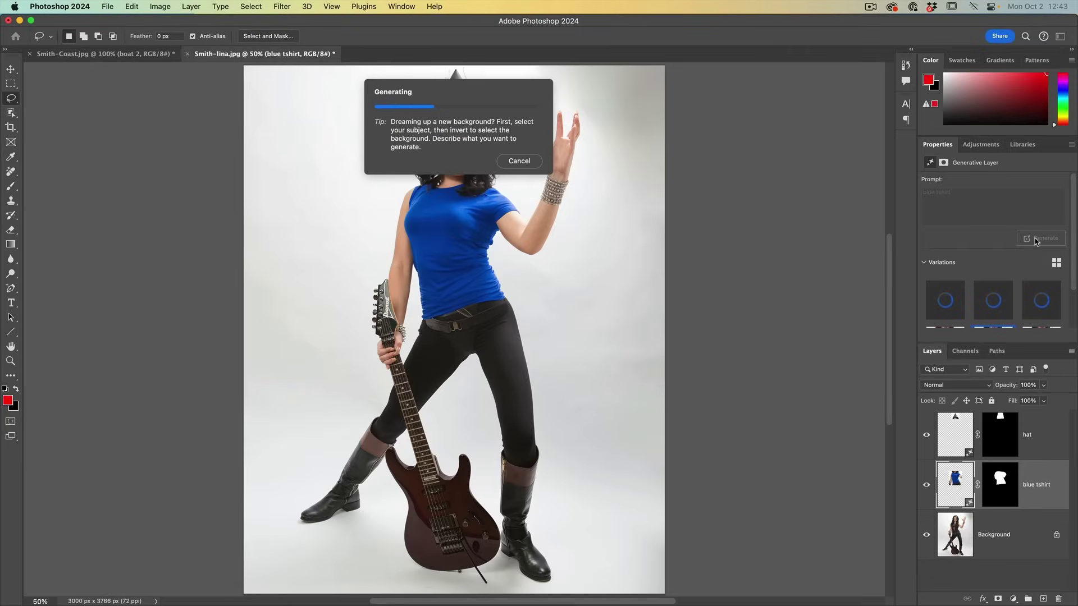
{"action": "left_click", "coordinate": [990, 296]}
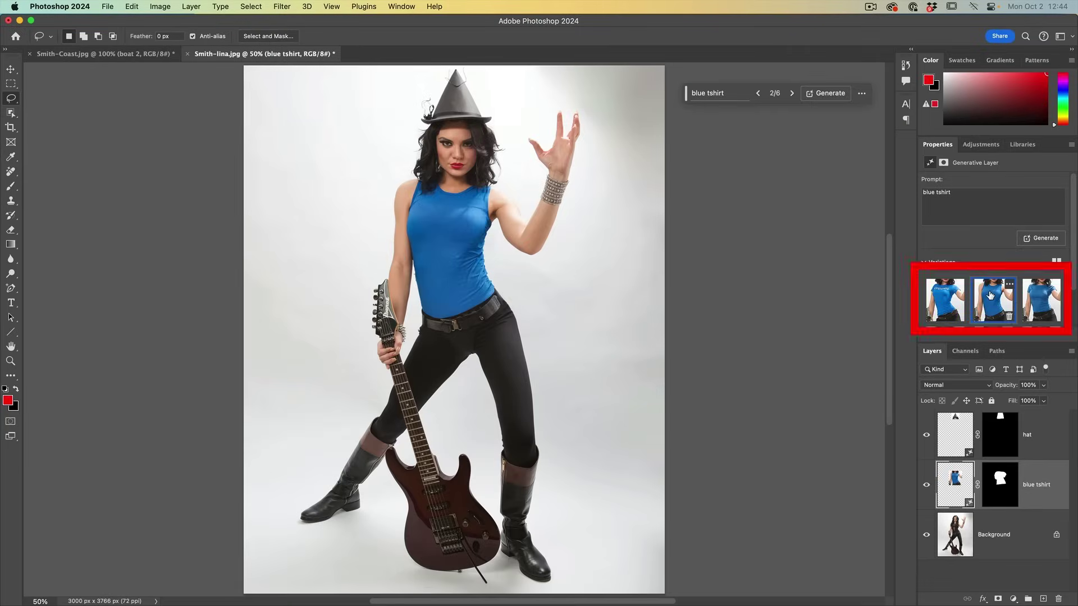
{"action": "left_click", "coordinate": [1041, 300]}
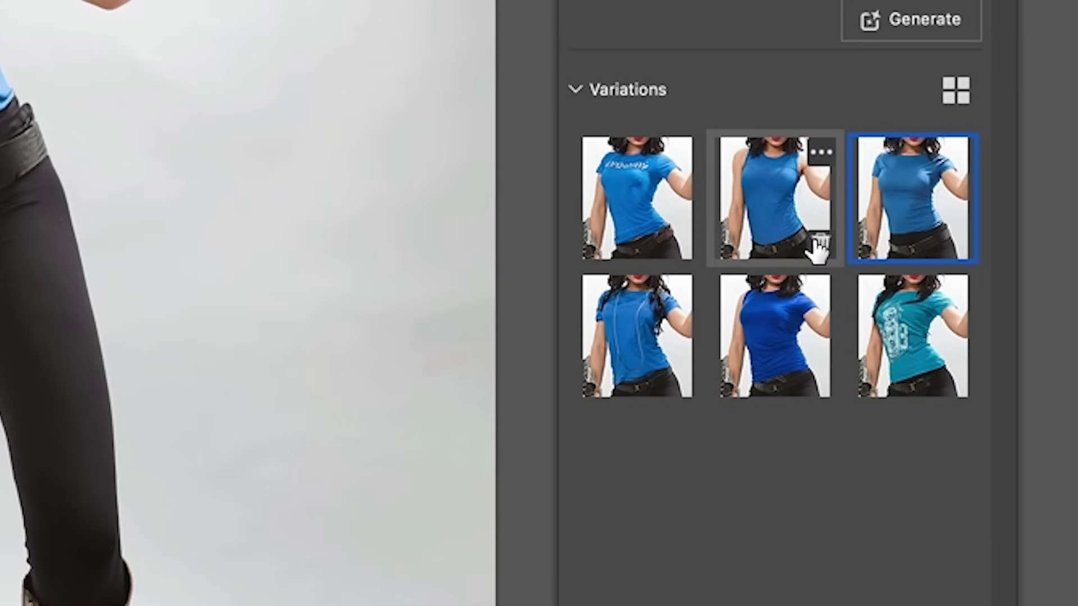
- Delete the unwanted shirt variations, including the dark-blue and teal ones
{"action": "left_click", "coordinate": [818, 246]}
{"action": "left_click", "coordinate": [681, 246]}
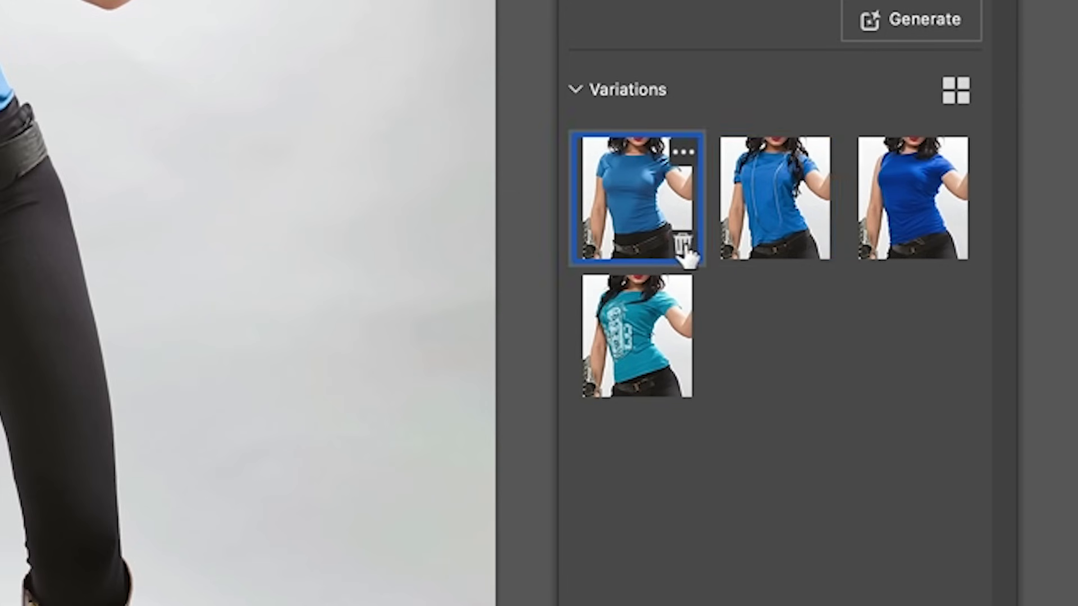
{"action": "left_click", "coordinate": [818, 247]}
{"action": "left_click", "coordinate": [819, 247]}
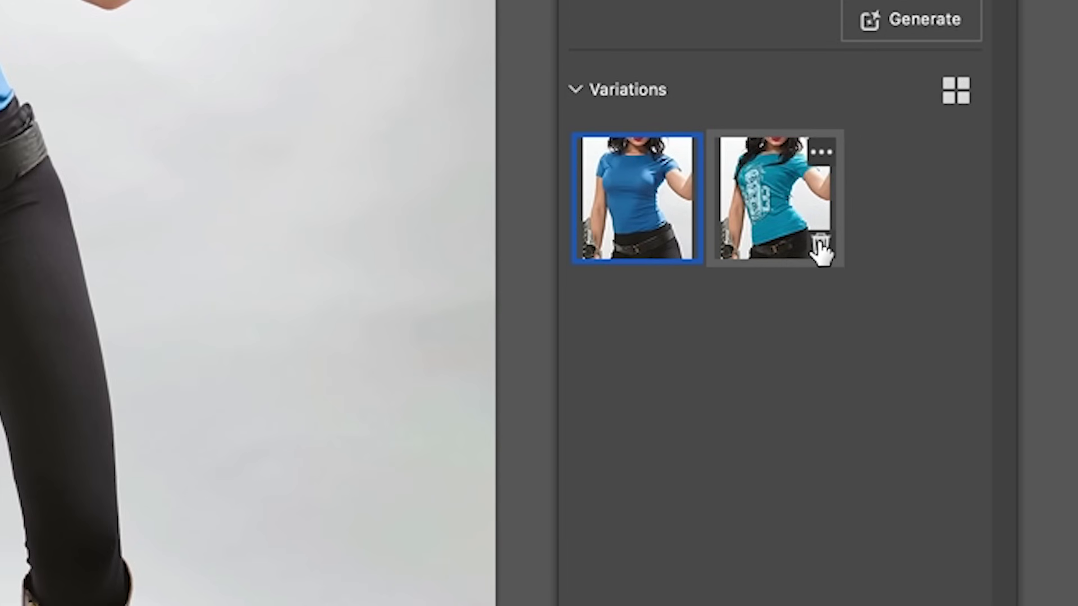
{"action": "left_click", "coordinate": [818, 247]}
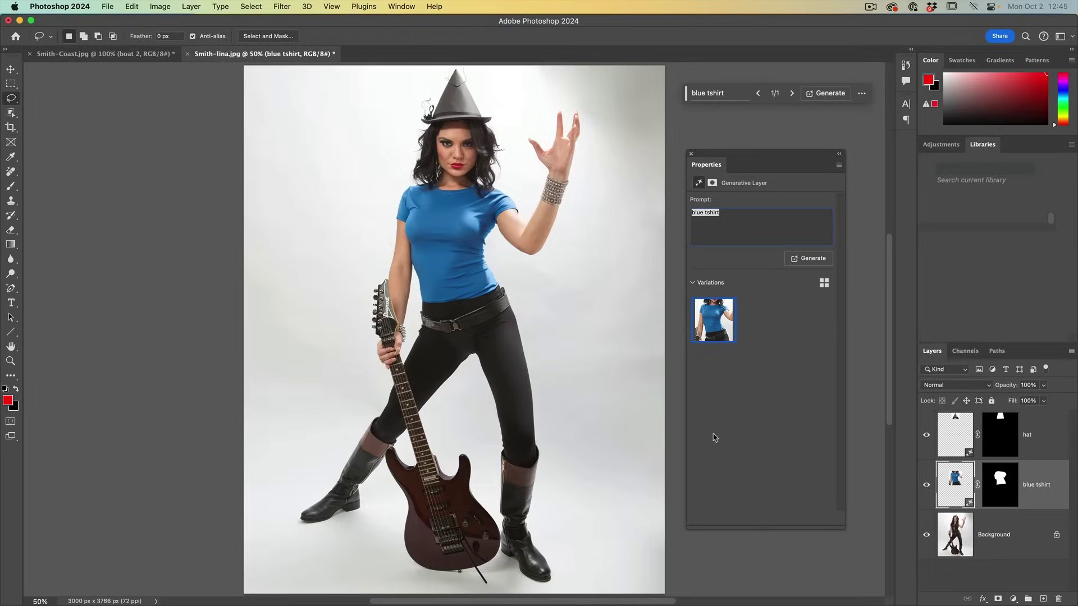
{"action": "key", "text": "Return"}
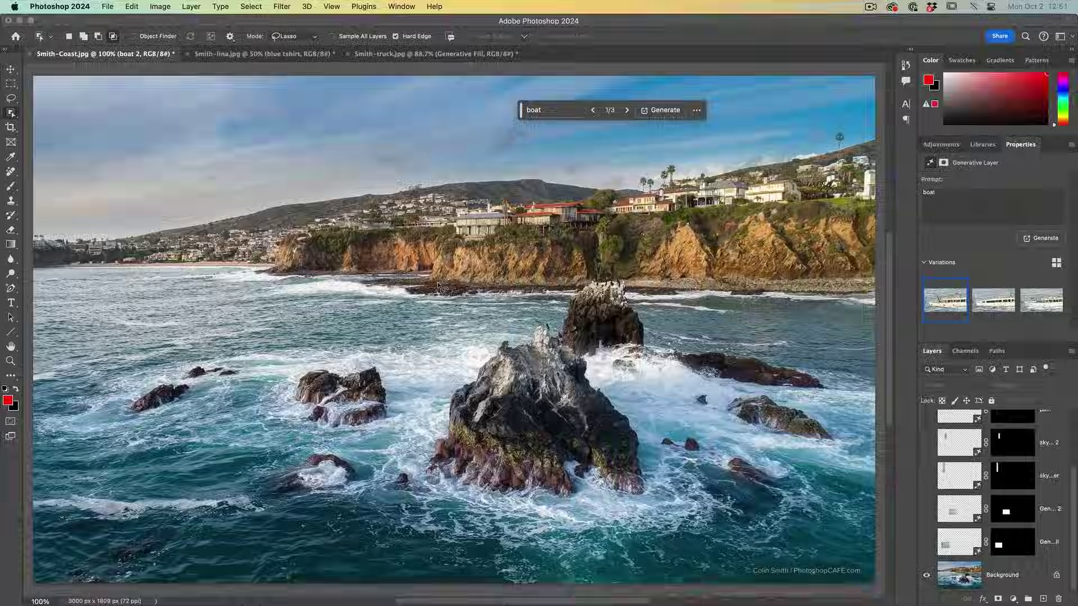
- Lasso a selection and run a prompt-free Generative Fill from the surroundings
{"action": "left_click", "coordinate": [10, 98]}
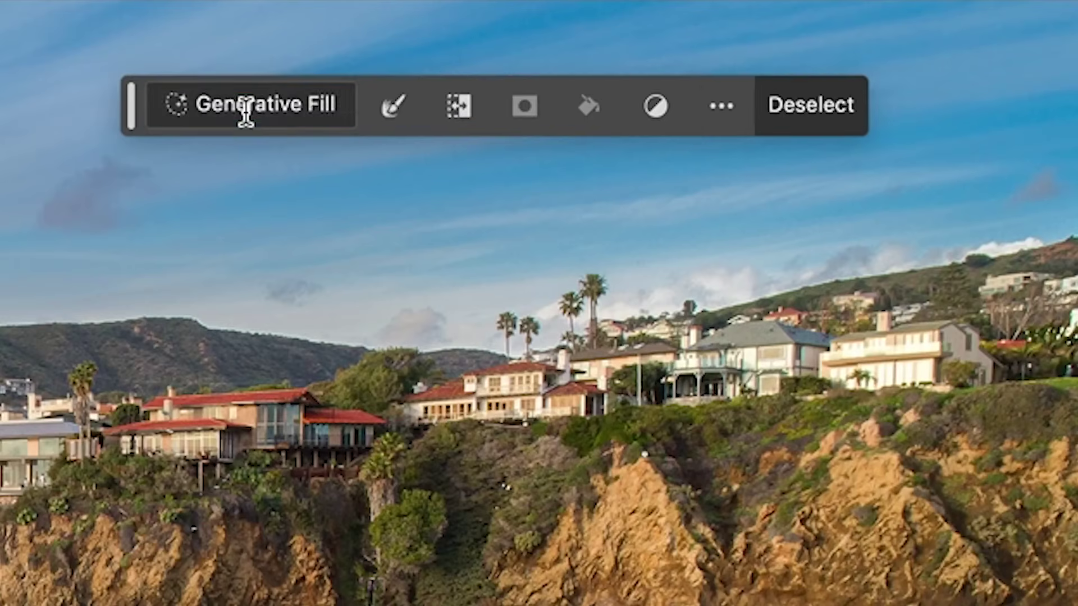
{"action": "left_click", "coordinate": [243, 111]}
{"action": "left_click", "coordinate": [934, 98]}
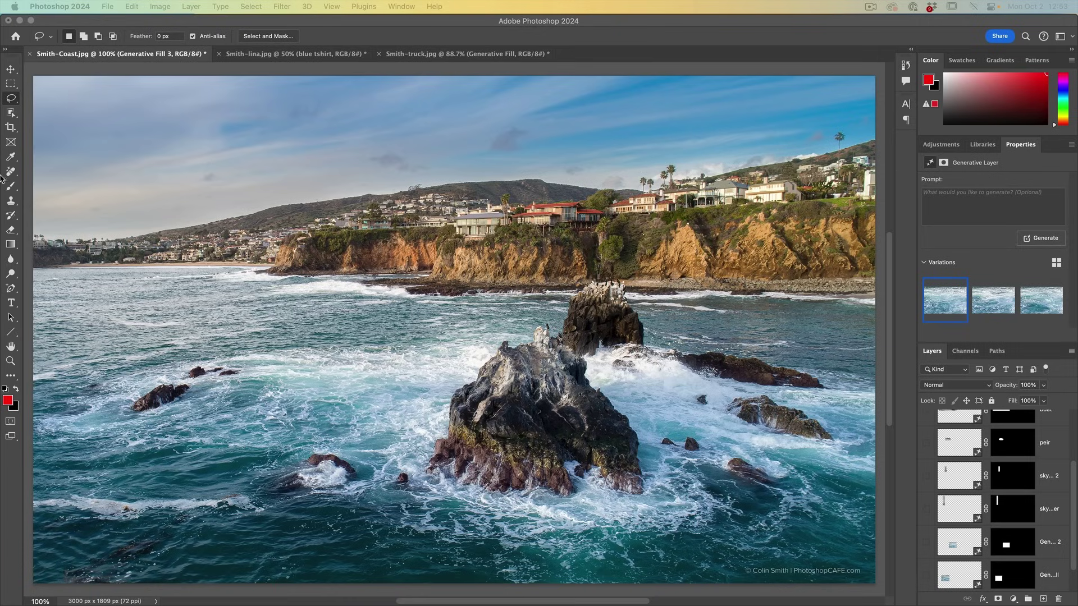
- Lasso the water left of the big rock and enter 'boat' as the Generative Fill prompt
{"action": "left_click", "coordinate": [14, 100]}
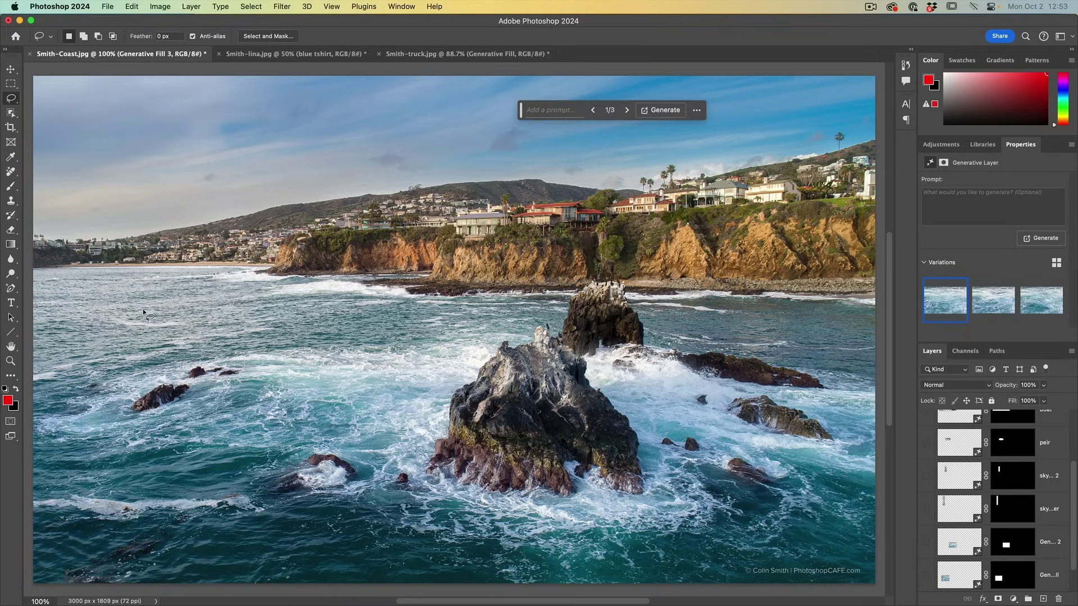
{"action": "left_click_drag", "start_coordinate": [141, 312], "coordinate": [128, 346]}
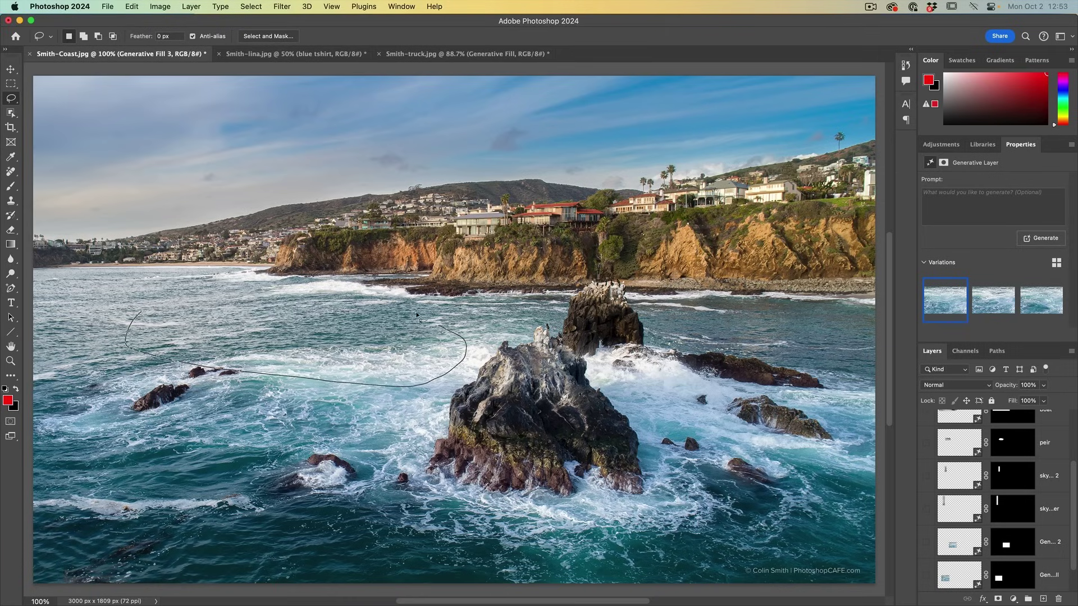
{"action": "left_click_drag", "start_coordinate": [130, 323], "coordinate": [134, 322]}
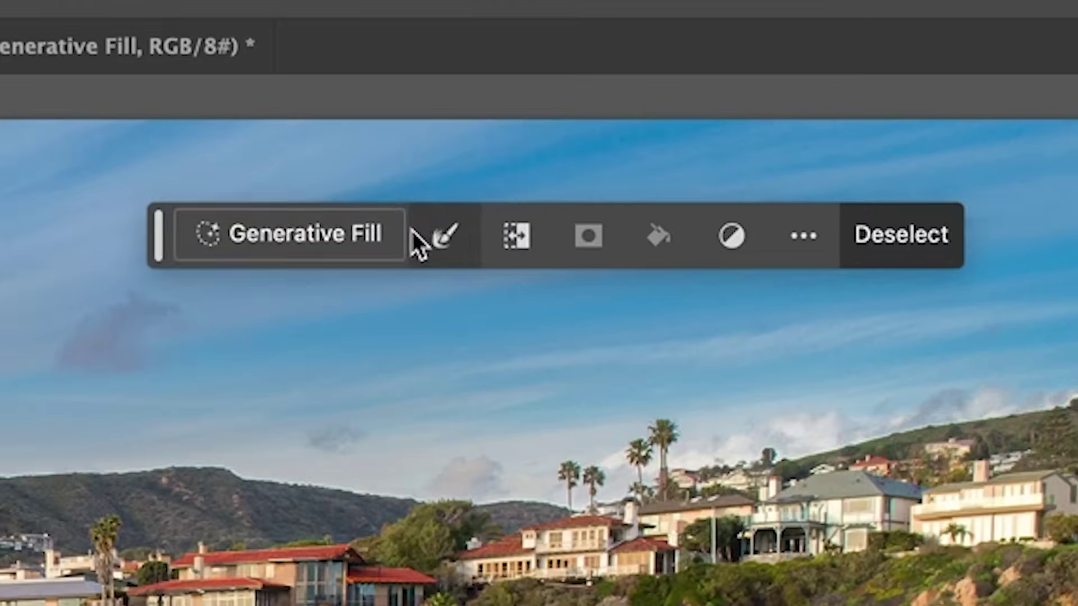
{"action": "left_click", "coordinate": [582, 109]}
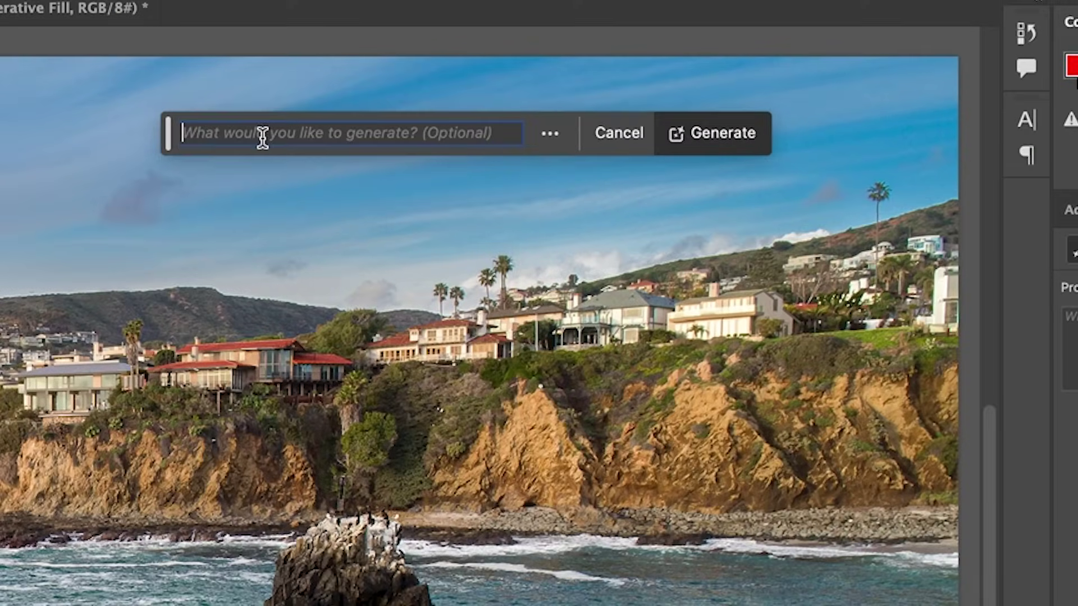
{"action": "type", "text": "bo"}
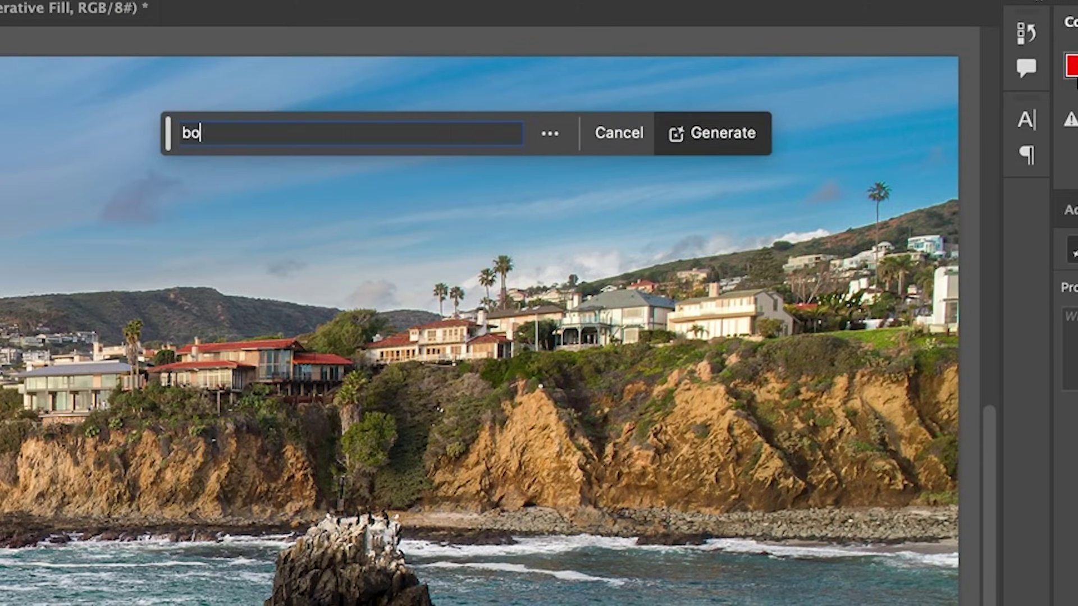
{"action": "type", "text": "at"}
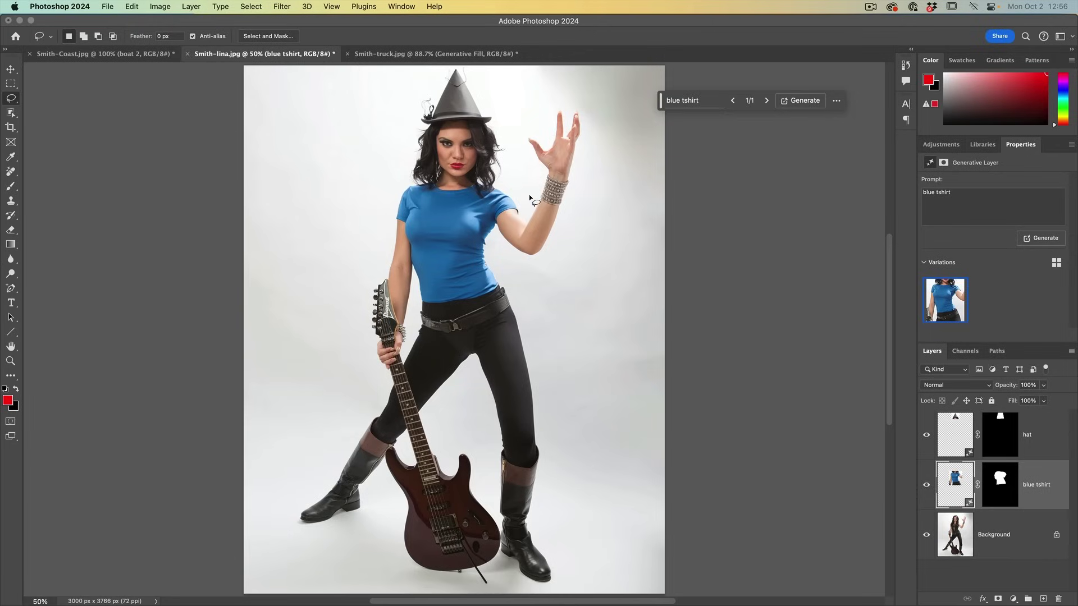
- Lasso the woman's raised hand and bracelet and generate a 'black glove not velvet' fill
{"action": "left_click_drag", "start_coordinate": [529, 194], "coordinate": [549, 207]}
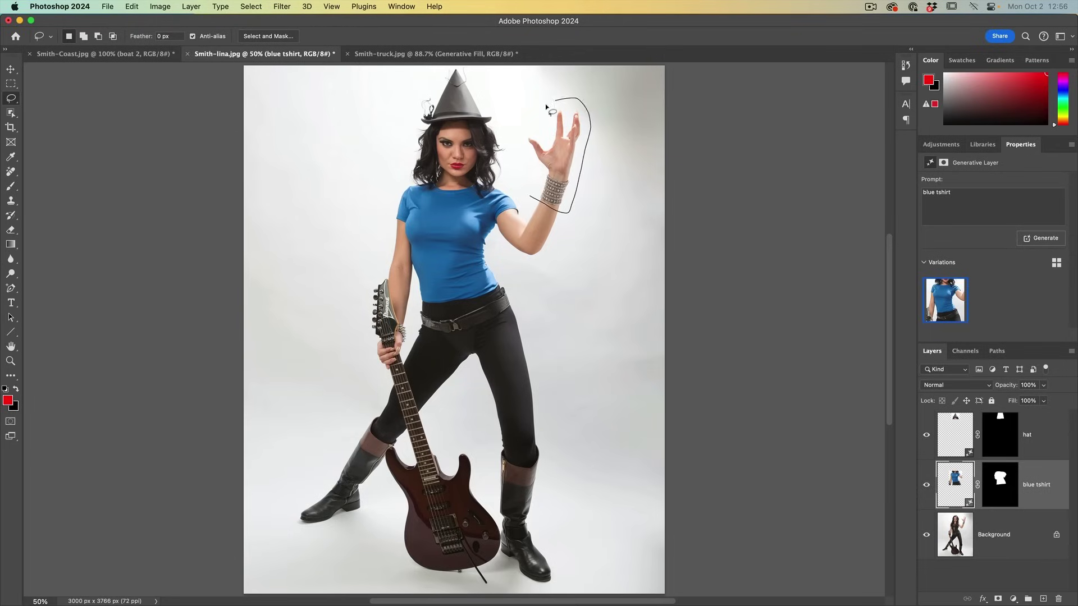
{"action": "left_click_drag", "start_coordinate": [547, 108], "coordinate": [530, 195]}
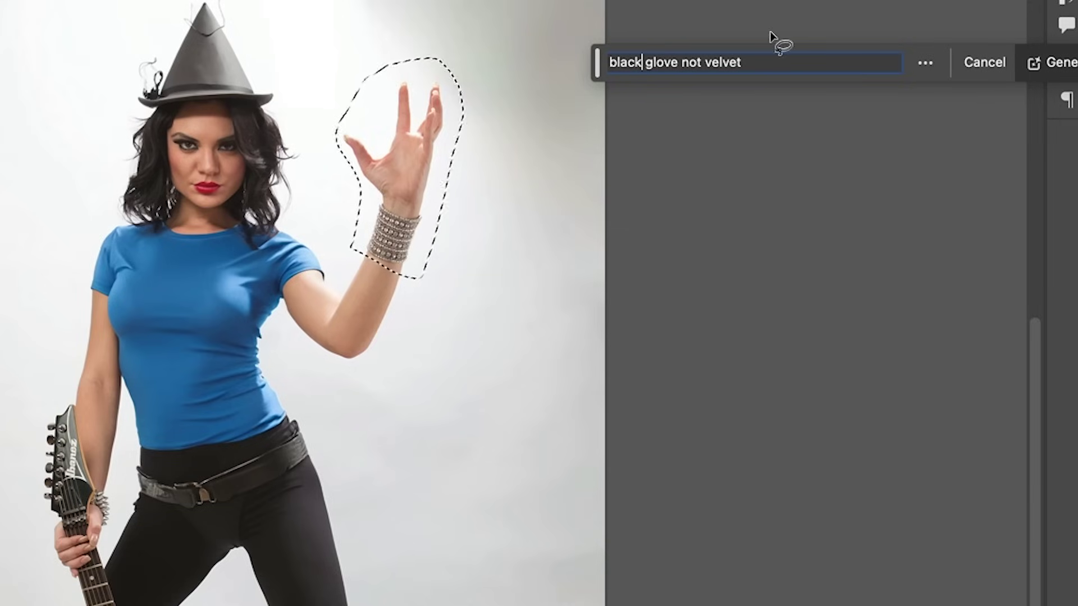
{"action": "left_click", "coordinate": [1031, 64]}
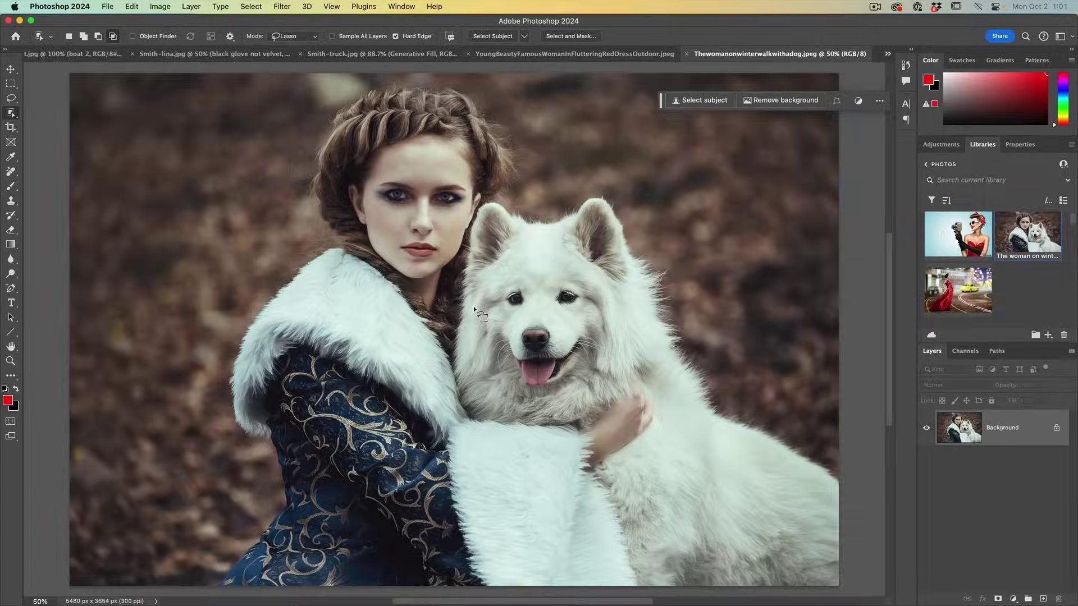
- Use the Crop tool with Generative Expand to extend the canvas up and to both sides, then generate
{"action": "key", "text": "super+minus"}
{"action": "key", "text": "super+minus"}
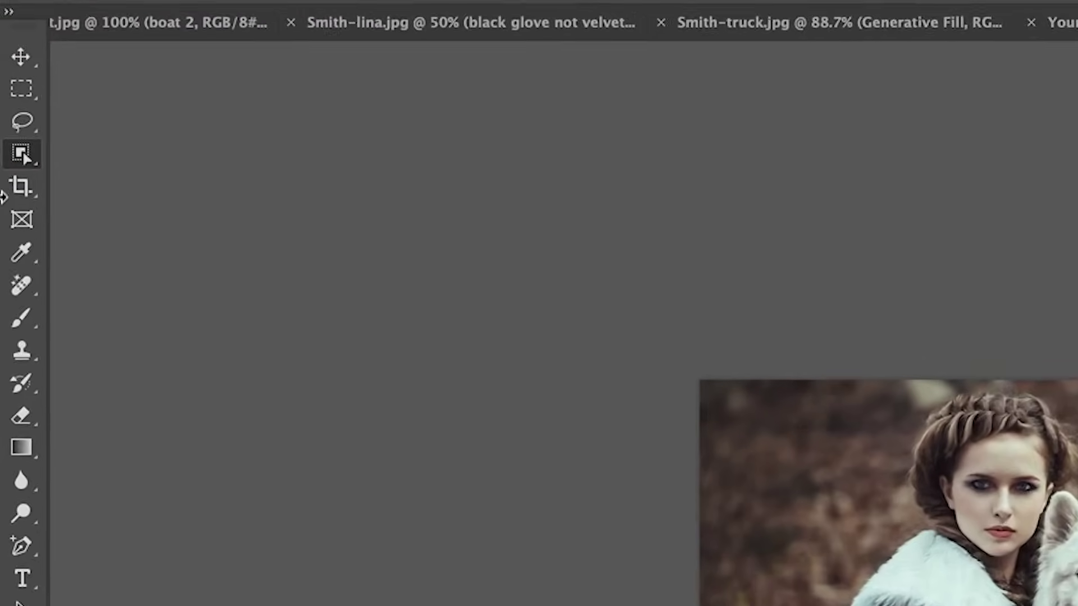
{"action": "left_click", "coordinate": [21, 186]}
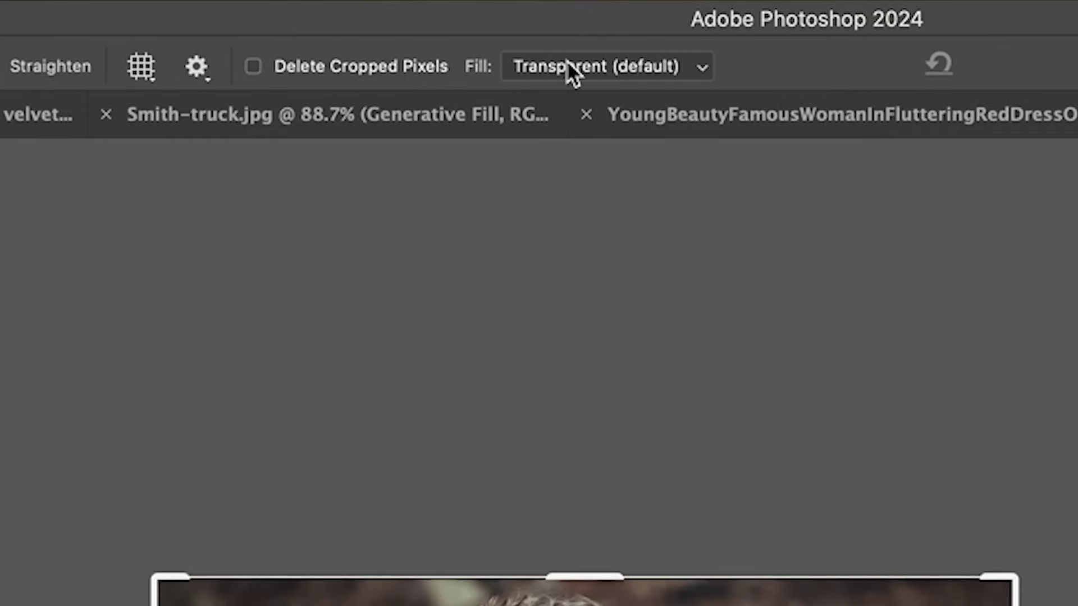
{"action": "left_click", "coordinate": [567, 62]}
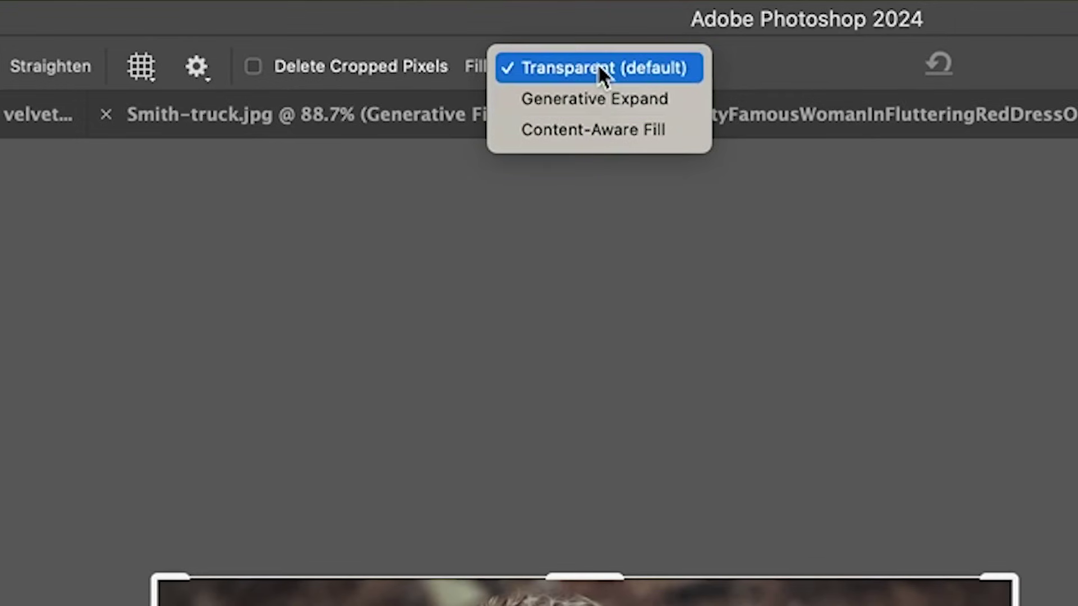
{"action": "left_click", "coordinate": [595, 98]}
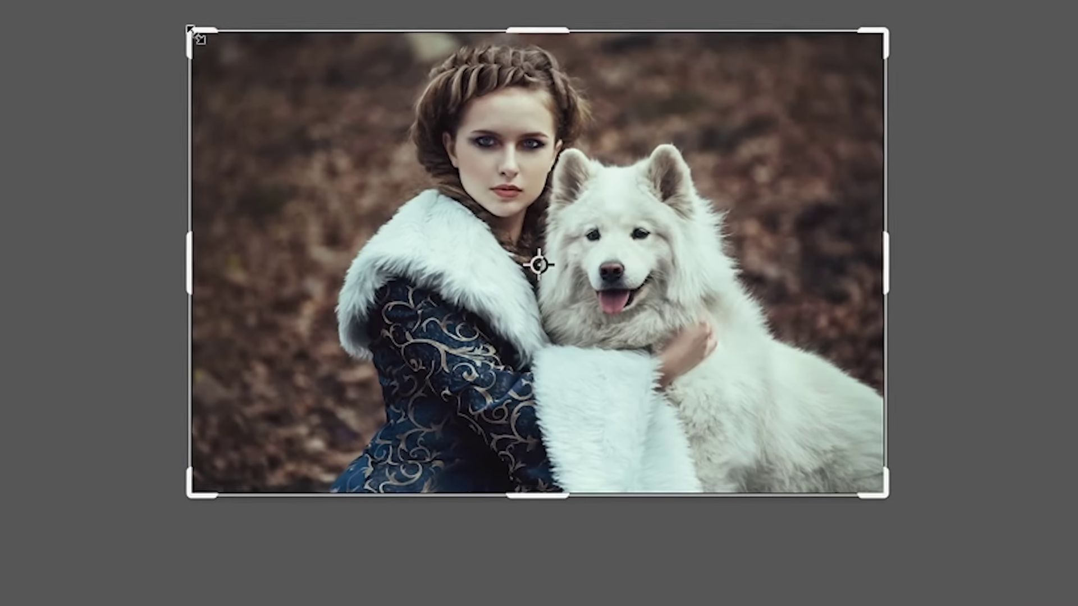
{"action": "left_click_drag", "start_coordinate": [153, 577], "coordinate": [78, 442]}
{"action": "left_click_drag", "start_coordinate": [145, 22], "coordinate": [36, 77]}
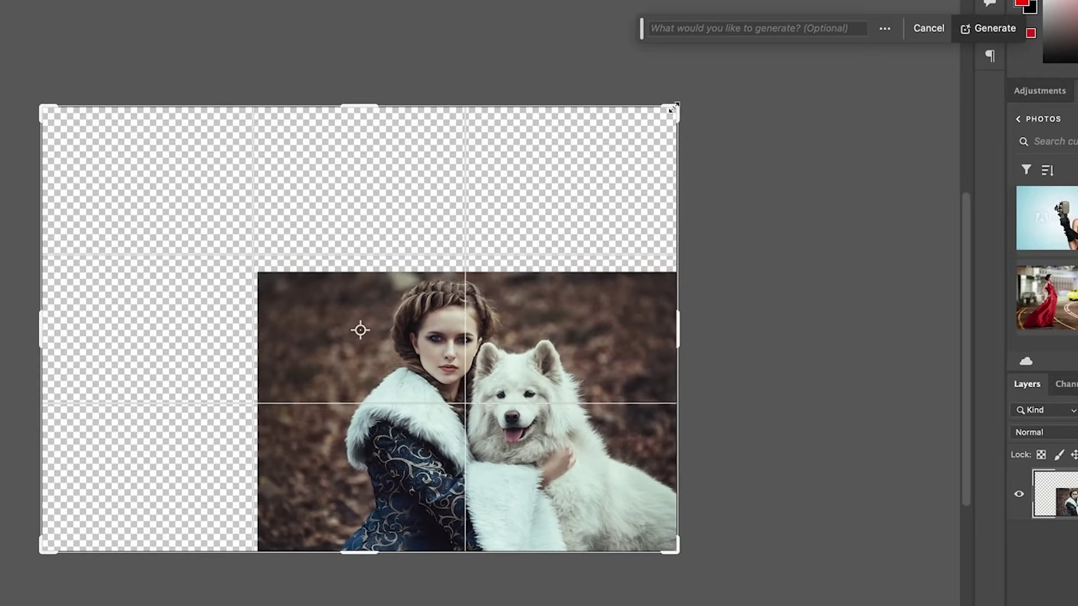
{"action": "left_click_drag", "start_coordinate": [673, 108], "coordinate": [809, 90]}
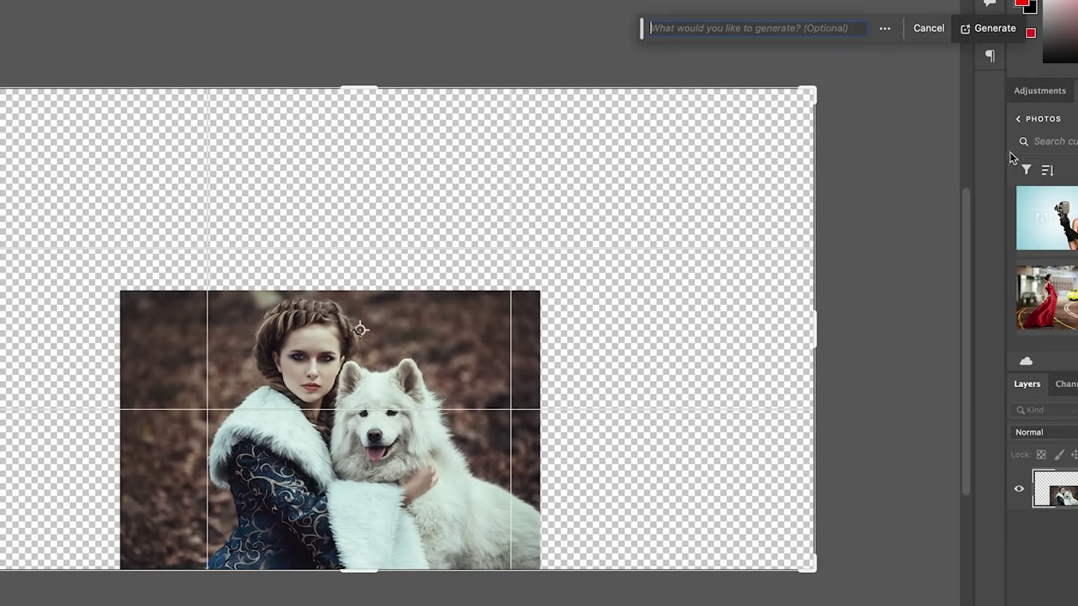
{"action": "left_click", "coordinate": [994, 29]}
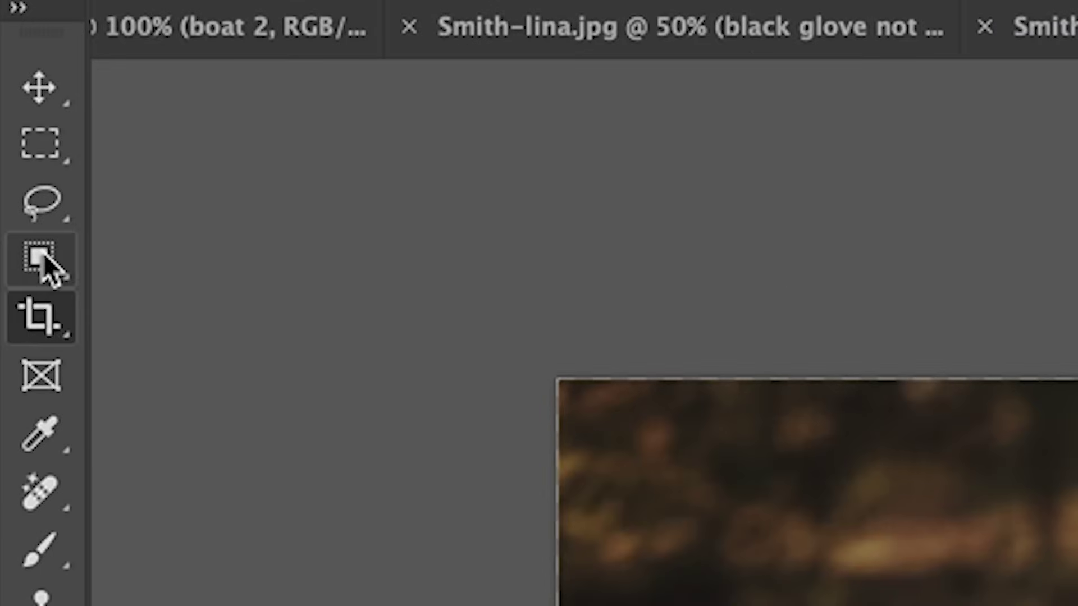
- Select the woman and dog with Object Selection's Select Subject using cloud processing
{"action": "right_click", "coordinate": [13, 115]}
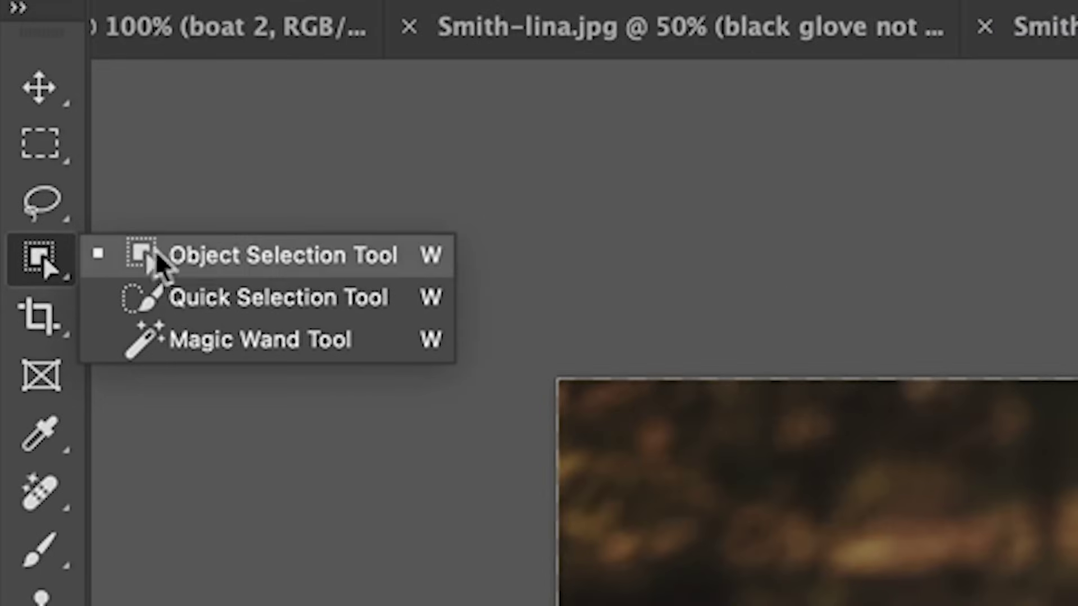
{"action": "left_click", "coordinate": [187, 259]}
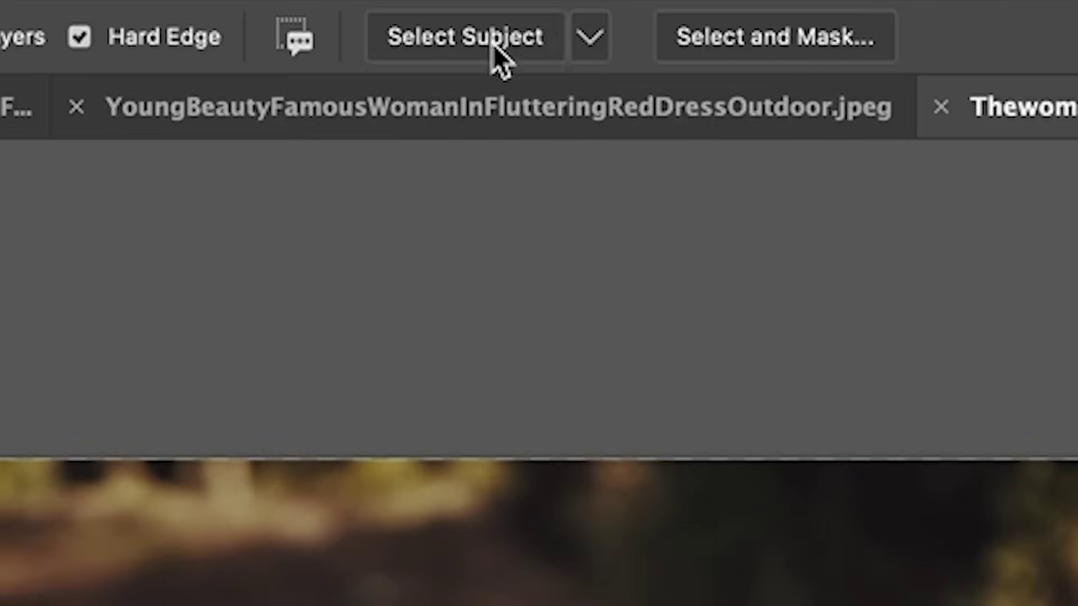
{"action": "left_click", "coordinate": [595, 39]}
{"action": "left_click", "coordinate": [627, 86]}
{"action": "left_click", "coordinate": [475, 30]}
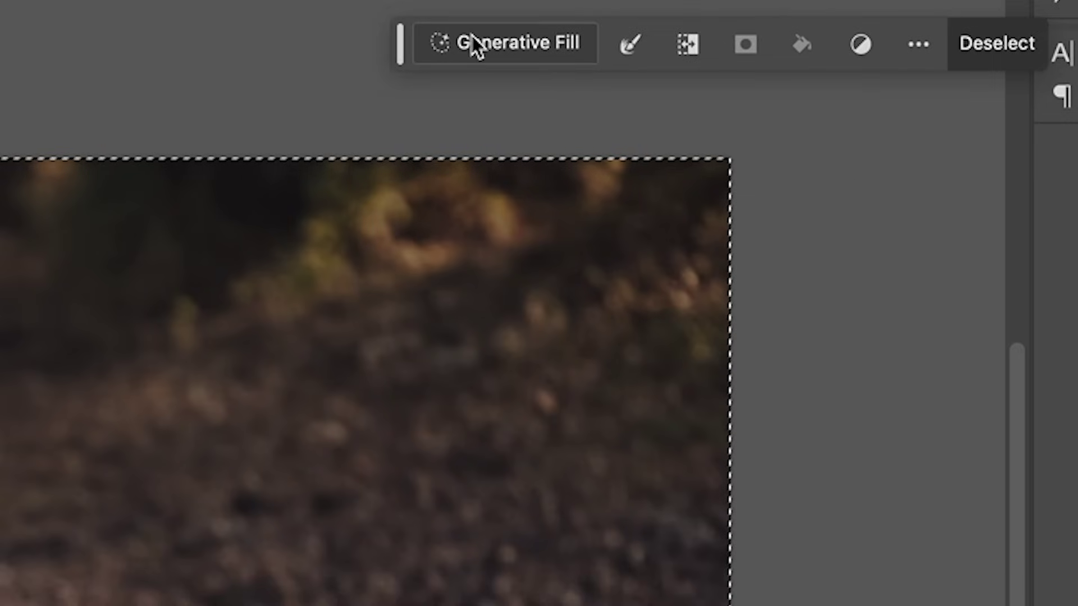
- Generate a 'beach' Generative Fill around the woman and dog
{"action": "left_click", "coordinate": [474, 47]}
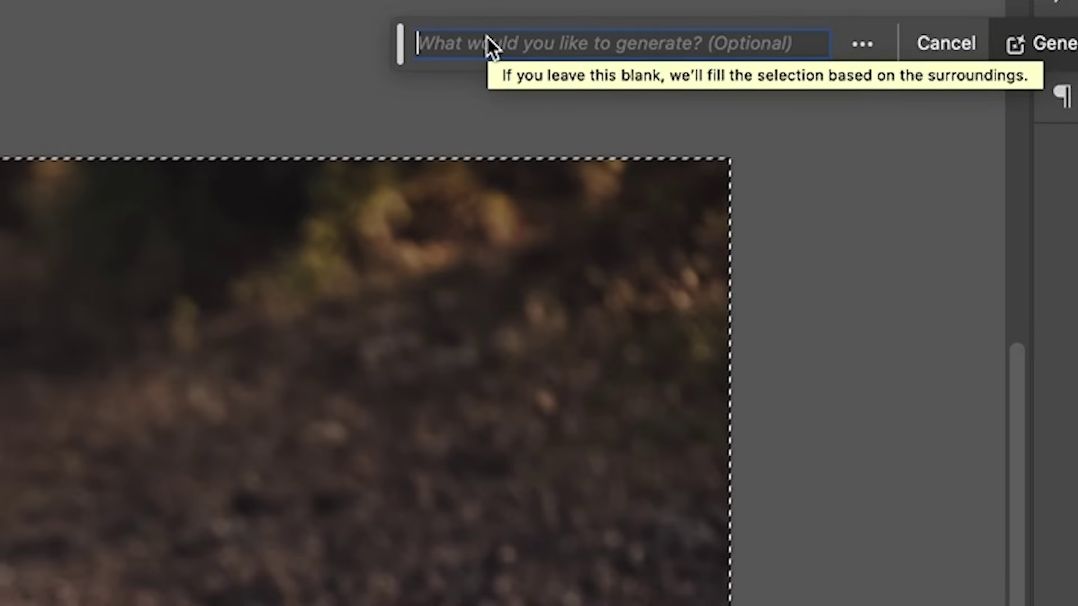
{"action": "type", "text": "beach"}
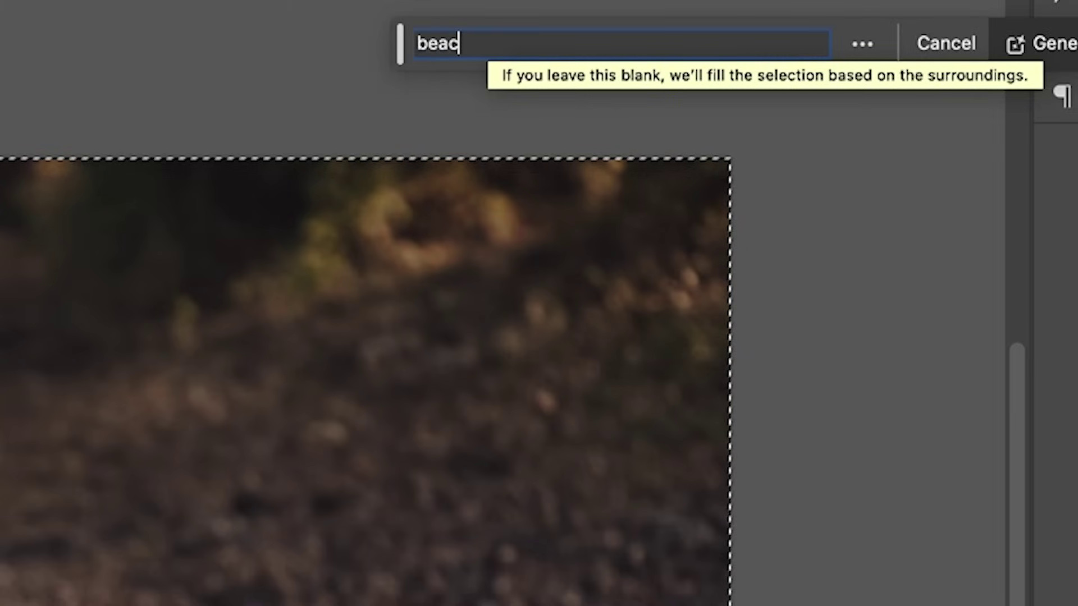
{"action": "left_click", "coordinate": [1069, 44]}
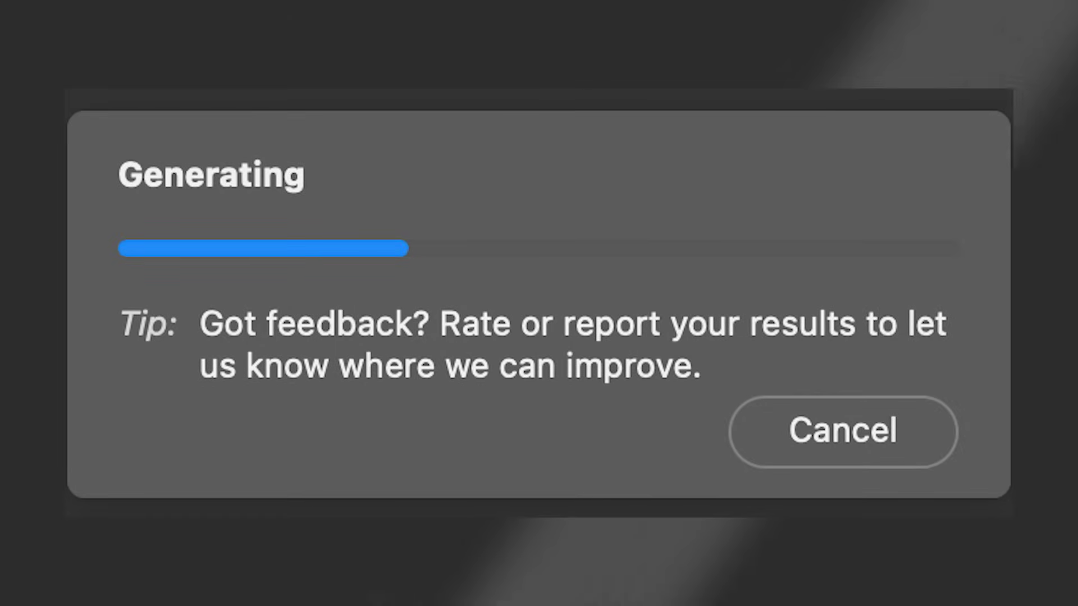
- Rate the current whale variation as Poor from the contextual bar's options menu
{"action": "left_click", "coordinate": [633, 149]}
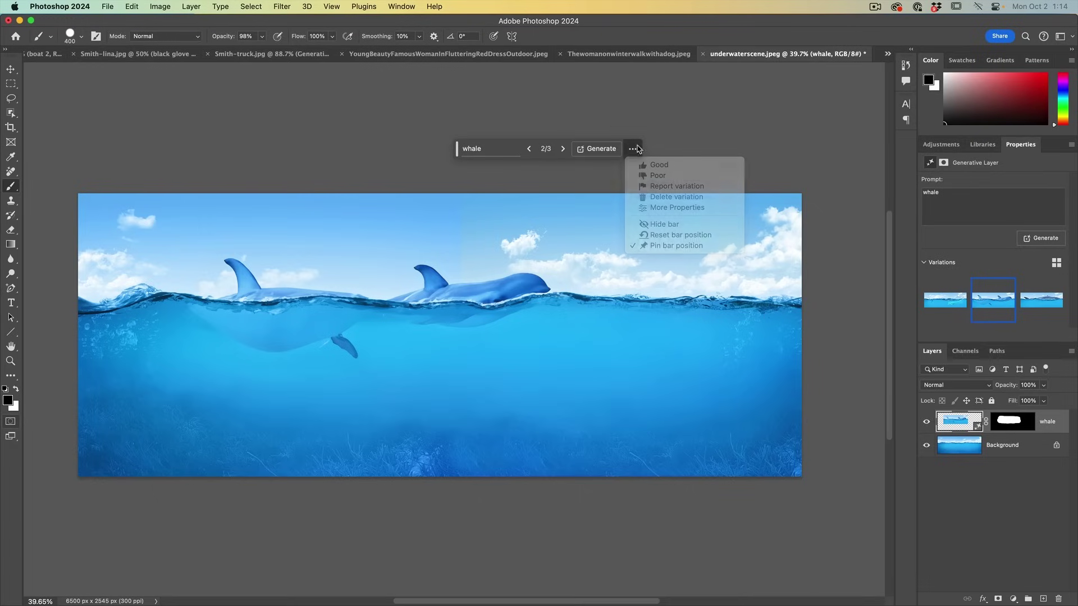
{"action": "left_click", "coordinate": [634, 149]}
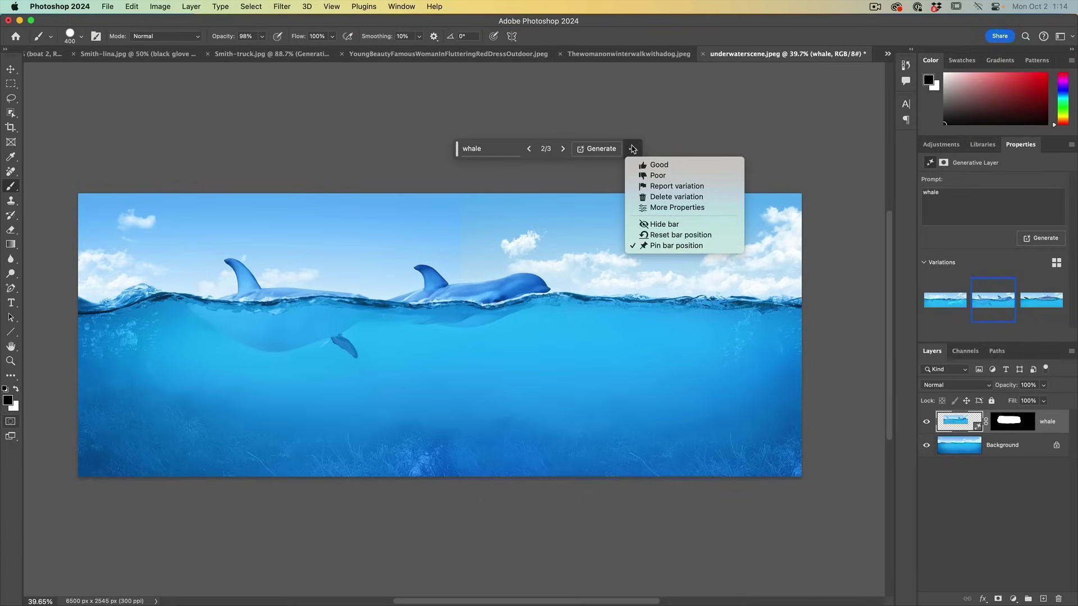
{"action": "left_click", "coordinate": [670, 176]}
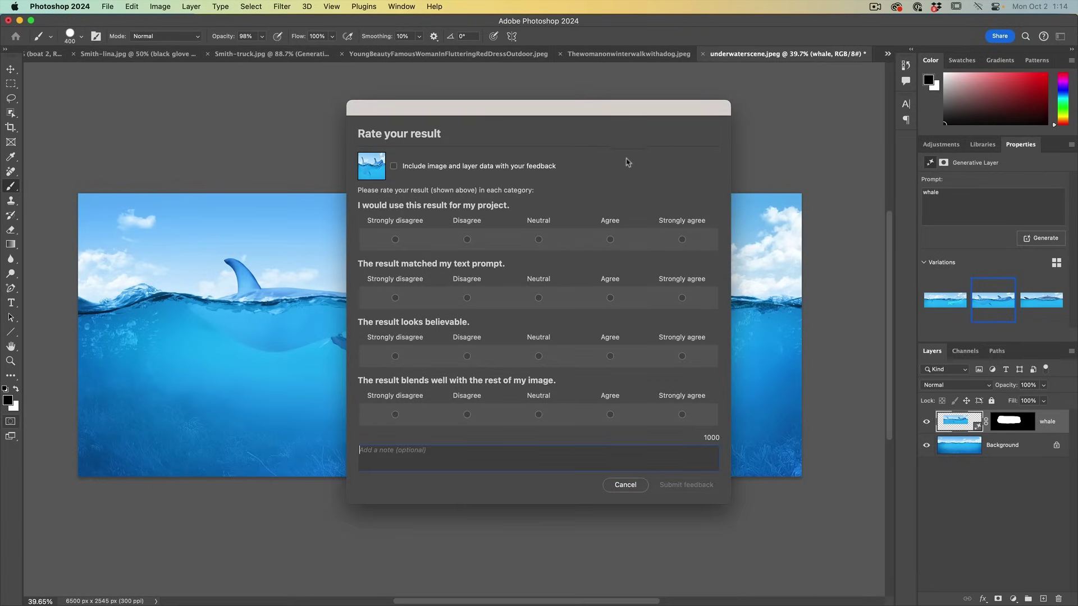